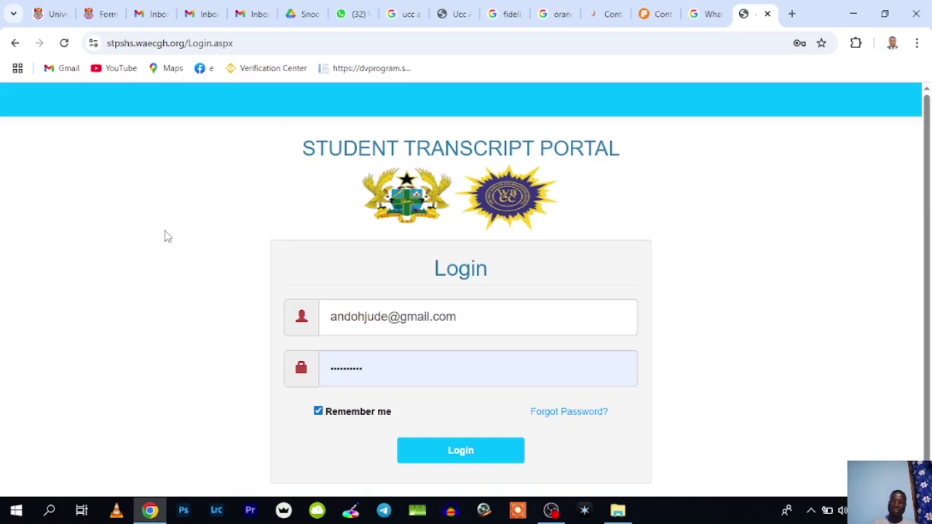
Review the login page's web address and the password reset form, closing the form without changing the password
{"action": "left_click", "coordinate": [255, 43]}
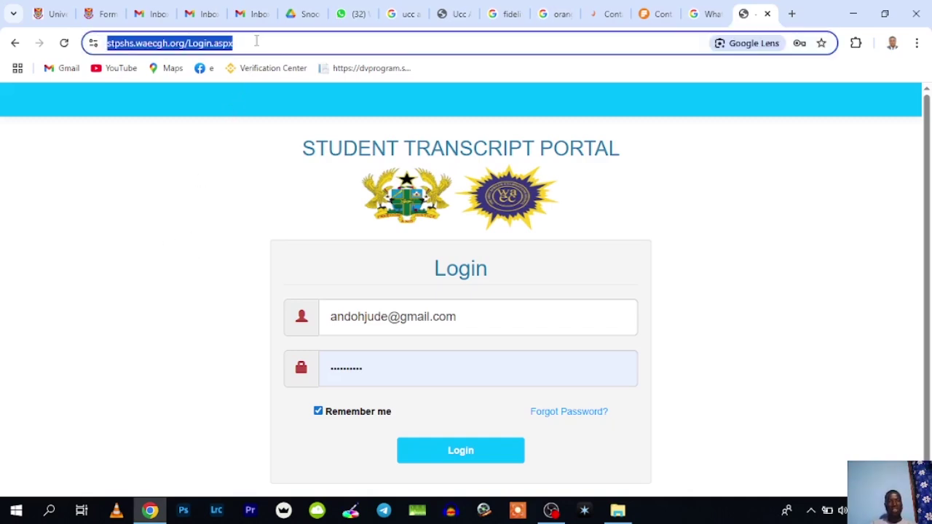
{"action": "left_click", "coordinate": [266, 43]}
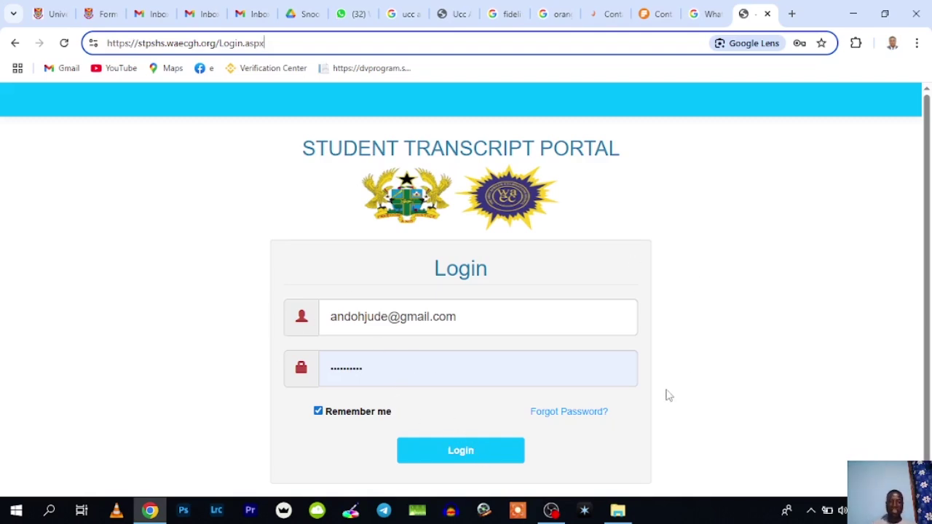
{"action": "left_click", "coordinate": [578, 414]}
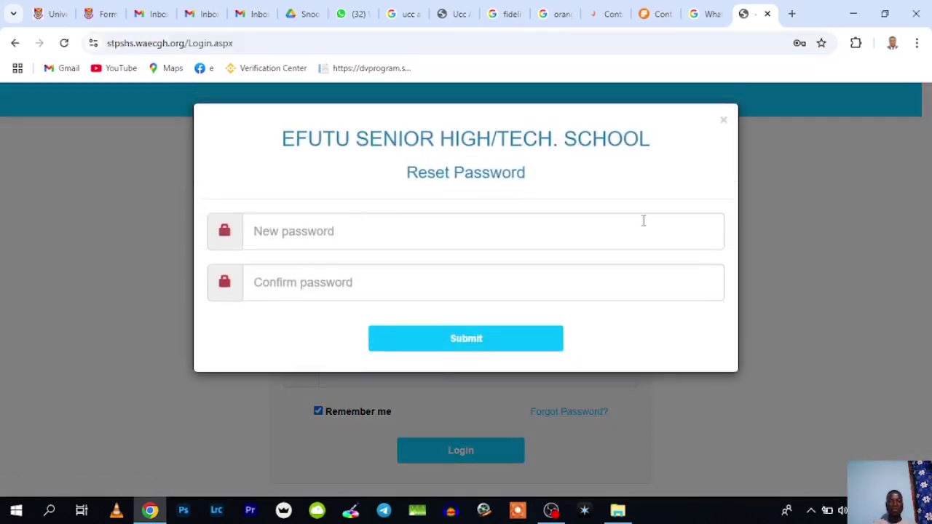
{"action": "left_click", "coordinate": [724, 120]}
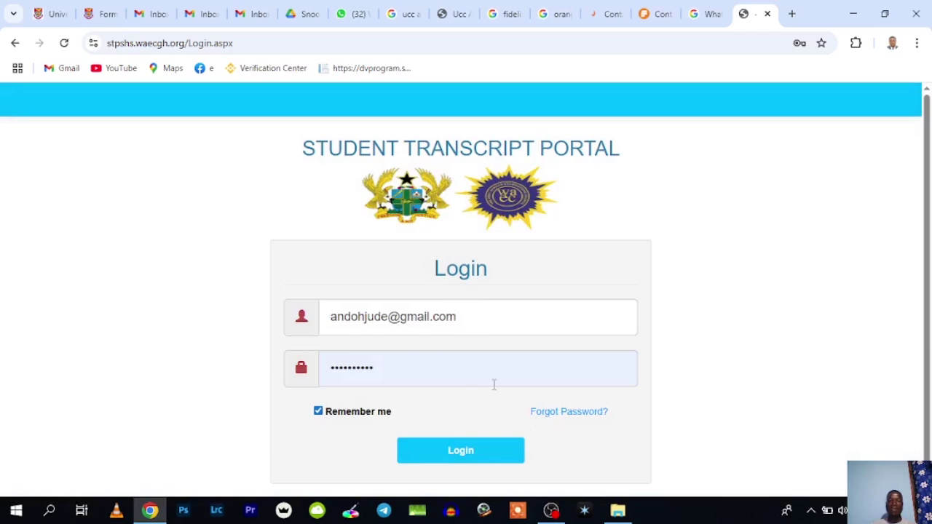
{"action": "left_click", "coordinate": [555, 417]}
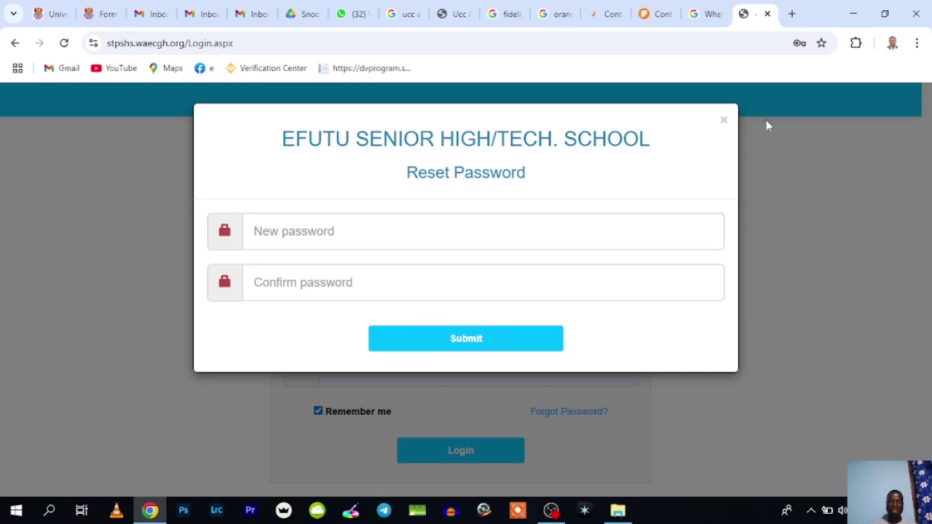
{"action": "left_click", "coordinate": [723, 121]}
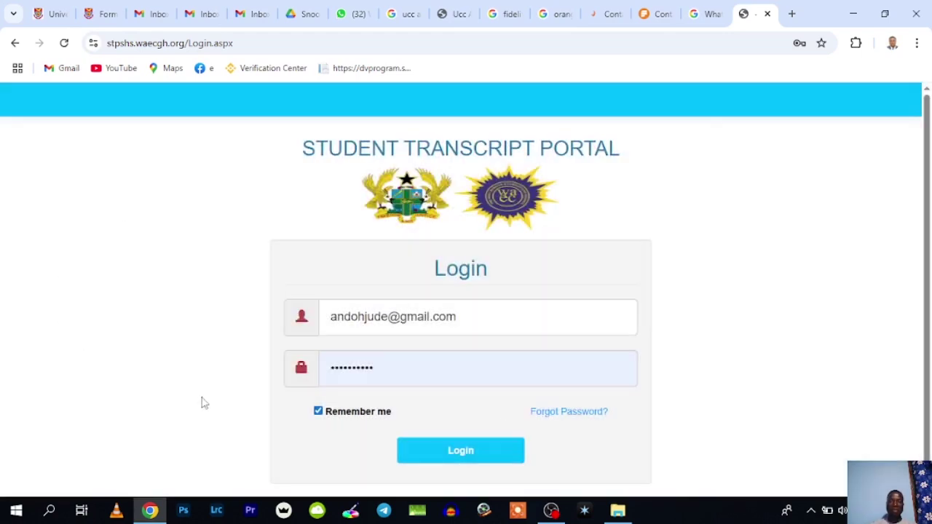
Log in to the Student Transcript Portal with the saved credentials and dismiss the saved-password check notice
{"action": "left_click", "coordinate": [483, 316]}
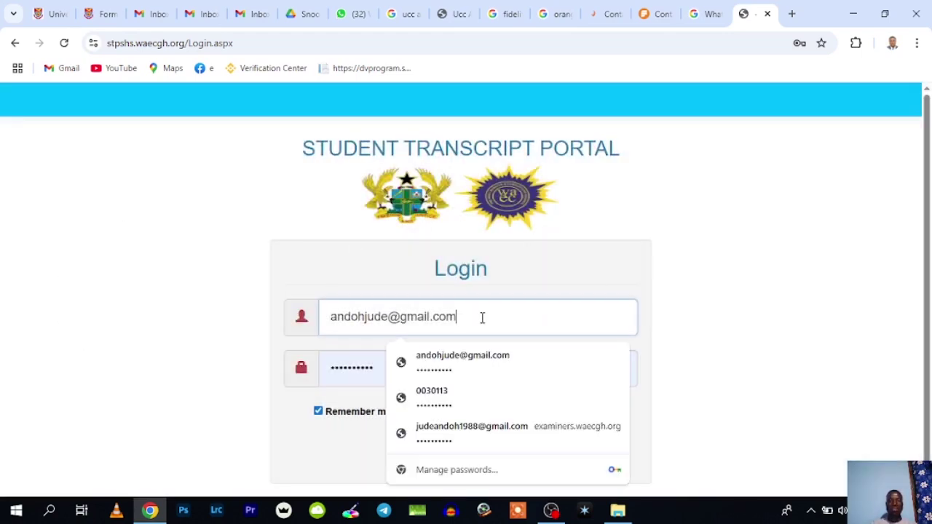
{"action": "left_click_drag", "start_coordinate": [483, 317], "coordinate": [304, 315]}
{"action": "left_click", "coordinate": [254, 298]}
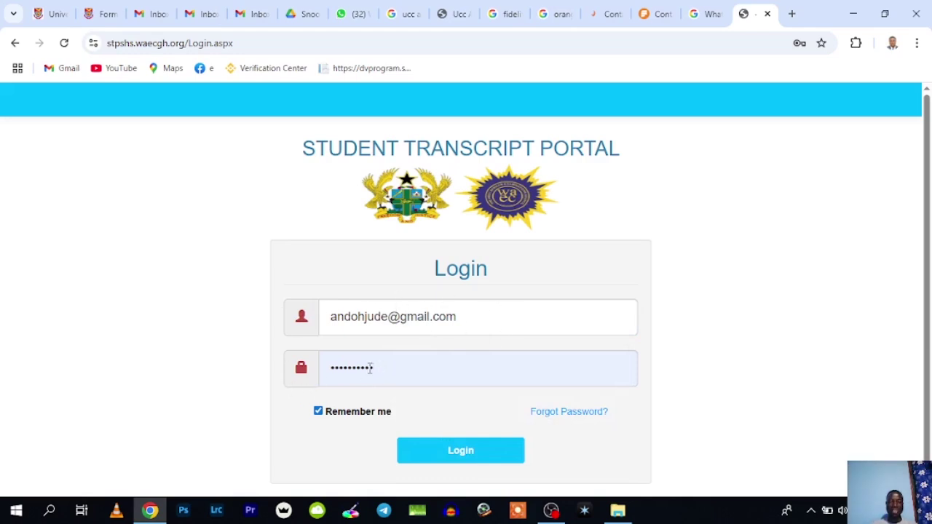
{"action": "left_click", "coordinate": [451, 453]}
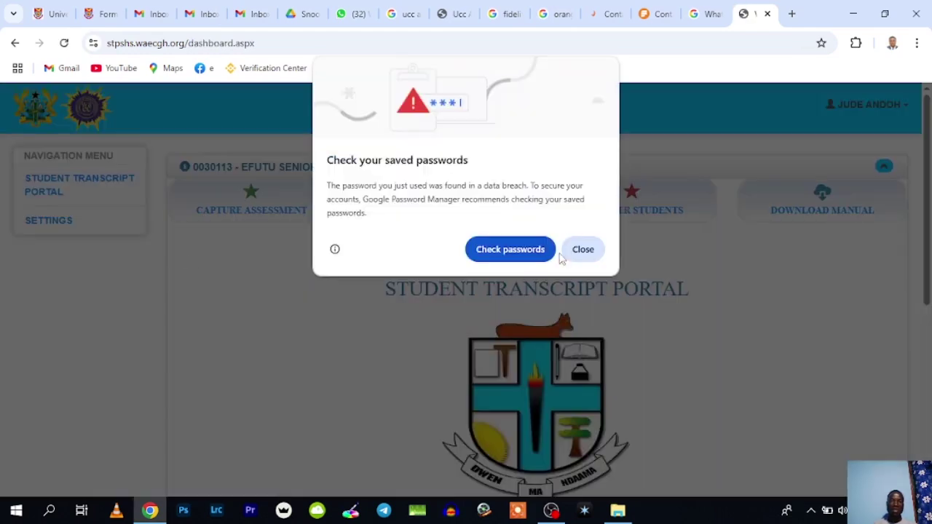
{"action": "left_click", "coordinate": [582, 249]}
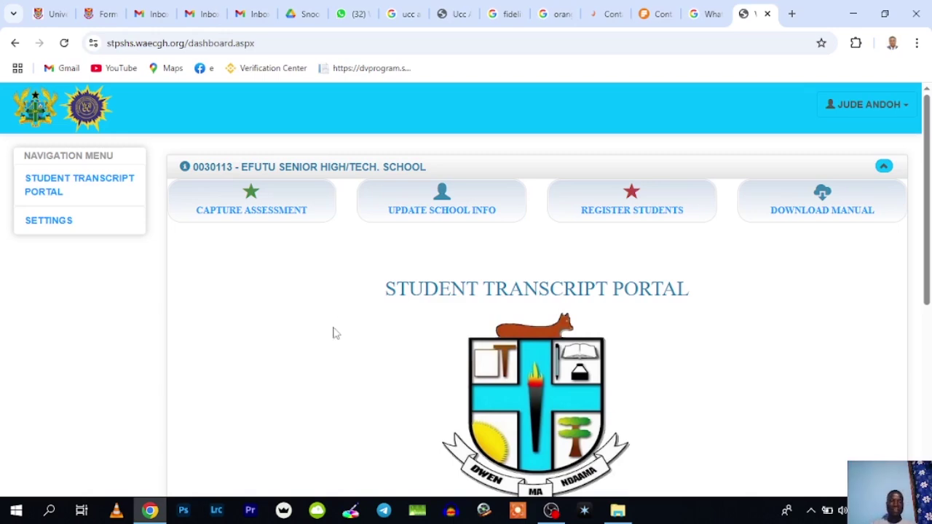
Open the assessment capture page and set the year to Year 1 and the semester to 1st Sem
{"action": "left_click", "coordinate": [256, 212]}
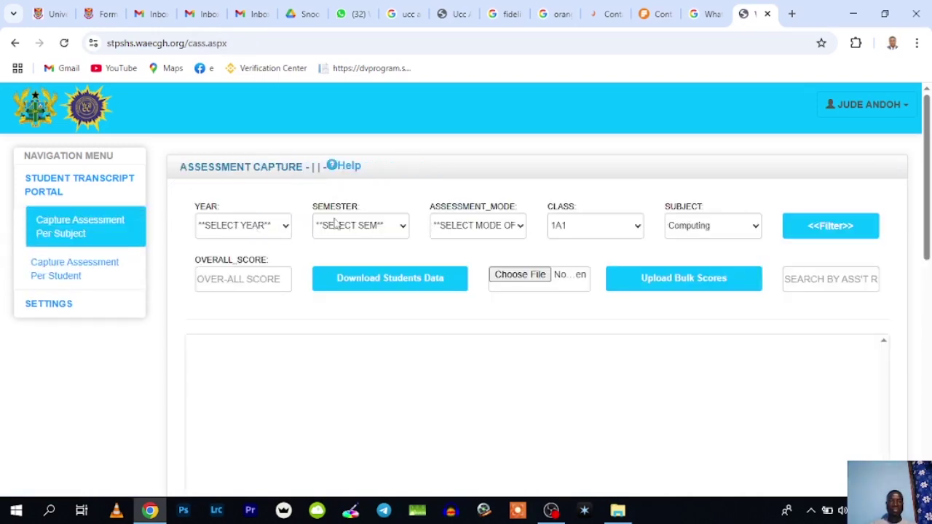
{"action": "left_click", "coordinate": [247, 230]}
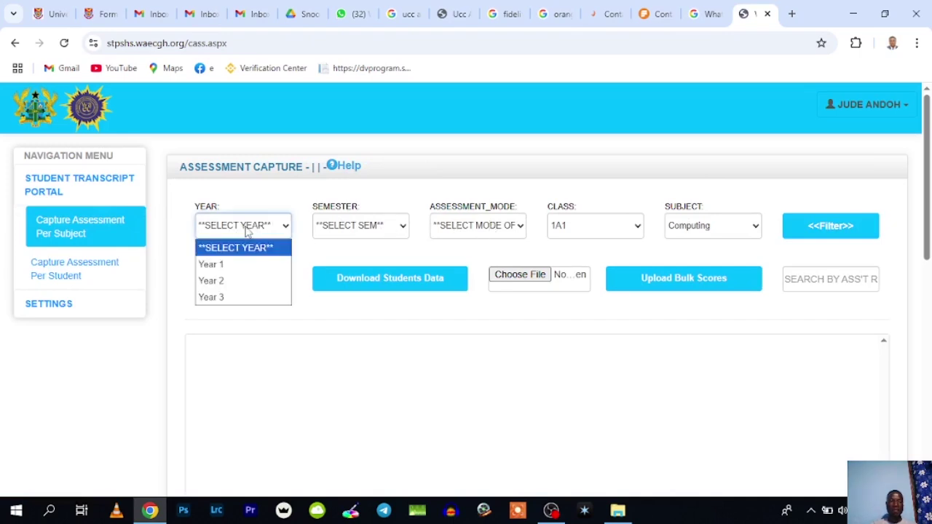
{"action": "left_click", "coordinate": [232, 264]}
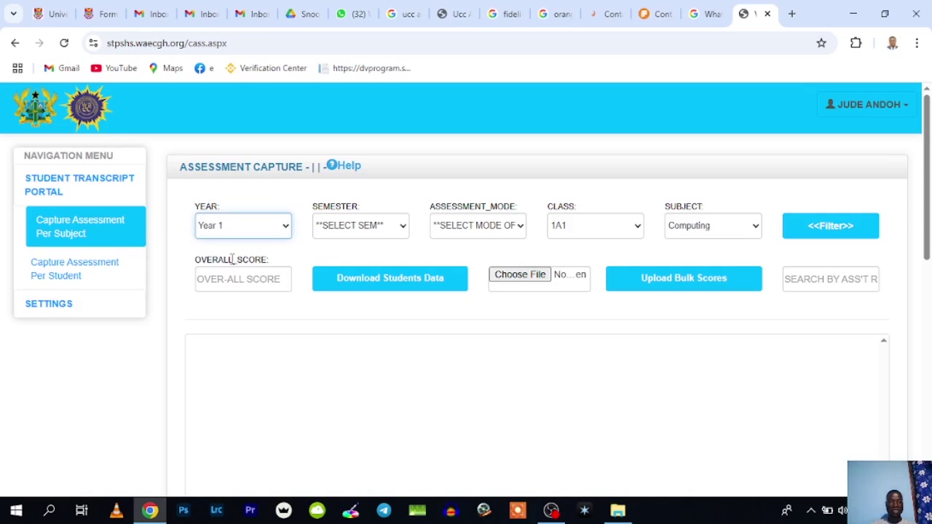
{"action": "left_click", "coordinate": [351, 232]}
{"action": "left_click", "coordinate": [339, 266]}
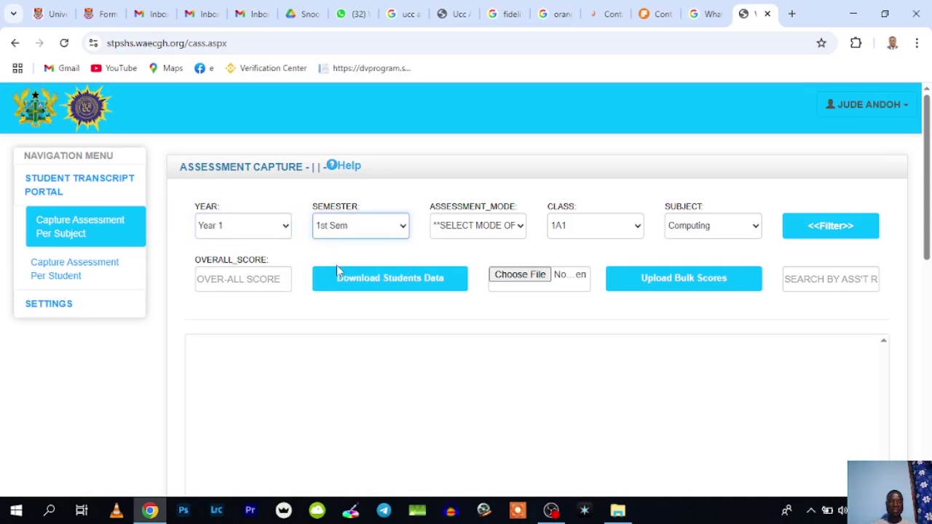
Set the assessment mode to Individual Class Assessment and the class to 1A1
{"action": "left_click", "coordinate": [488, 229]}
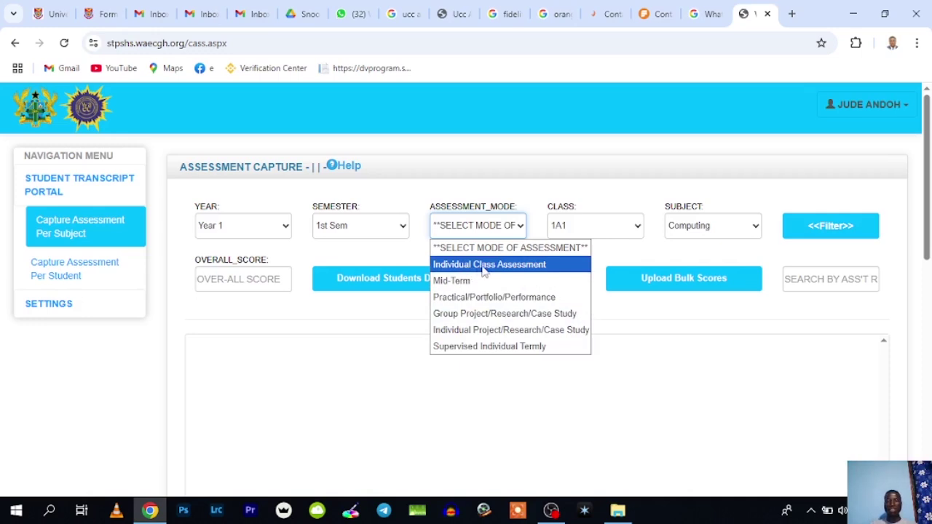
{"action": "left_click", "coordinate": [487, 266]}
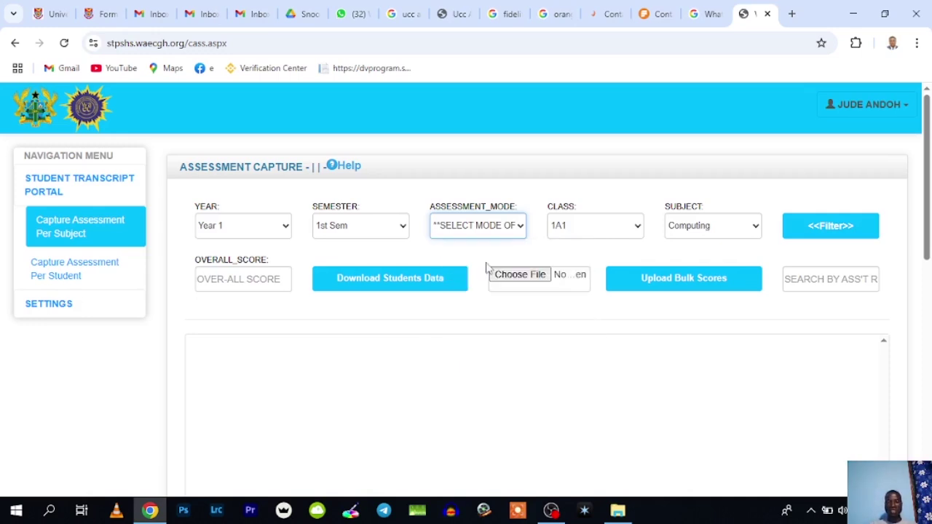
{"action": "left_click", "coordinate": [580, 230]}
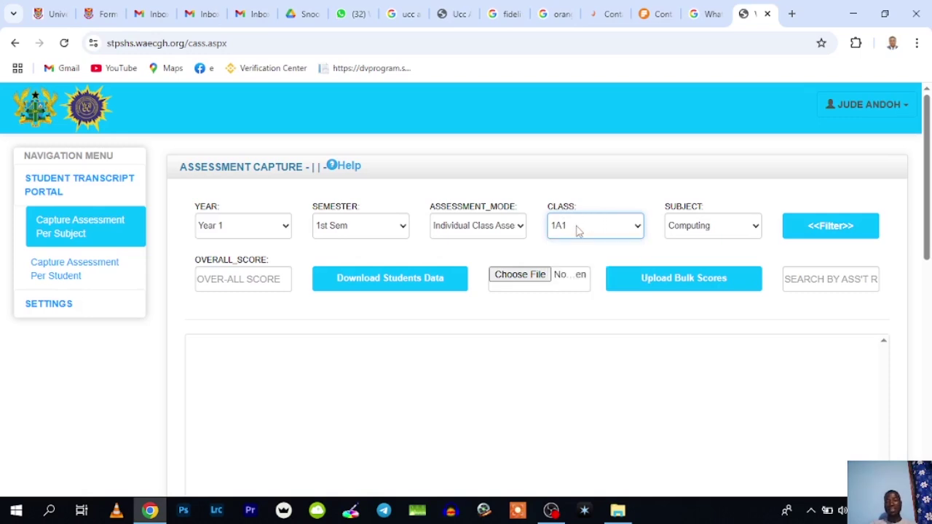
{"action": "left_click", "coordinate": [578, 230]}
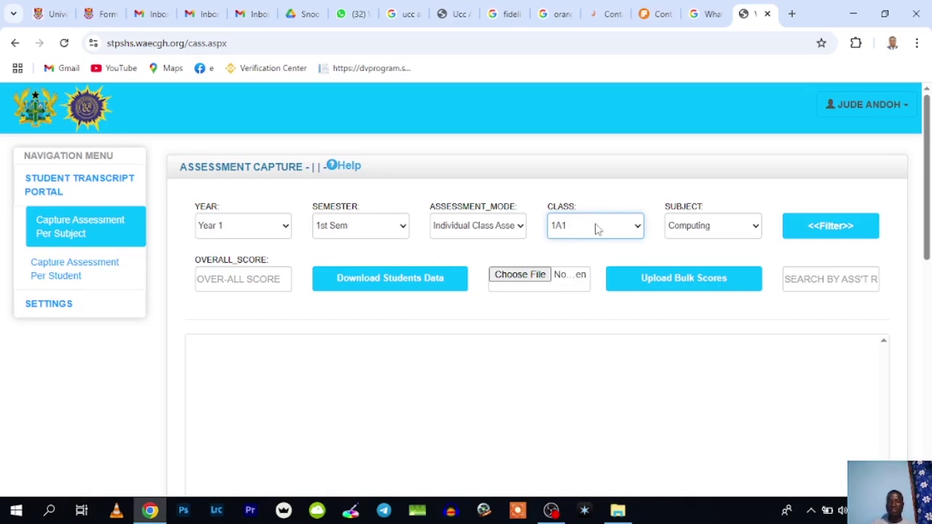
{"action": "left_click", "coordinate": [599, 227]}
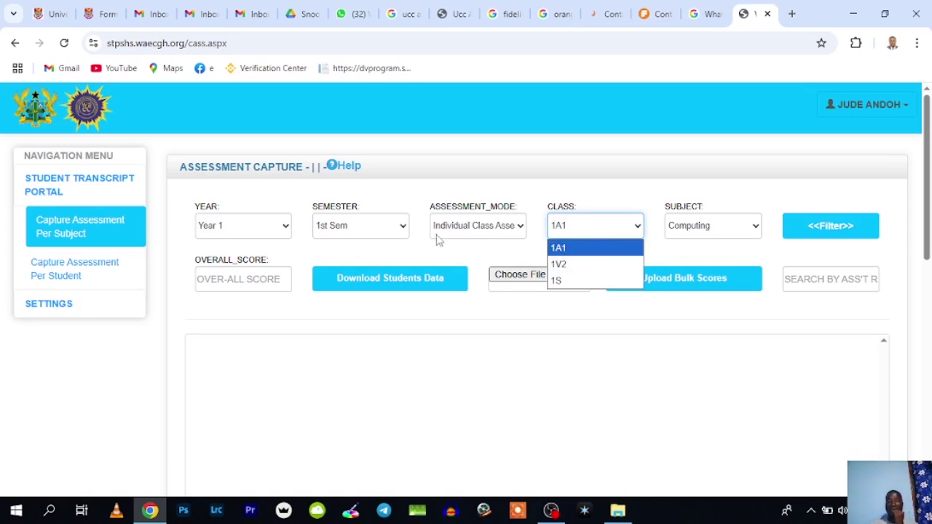
{"action": "left_click", "coordinate": [572, 249]}
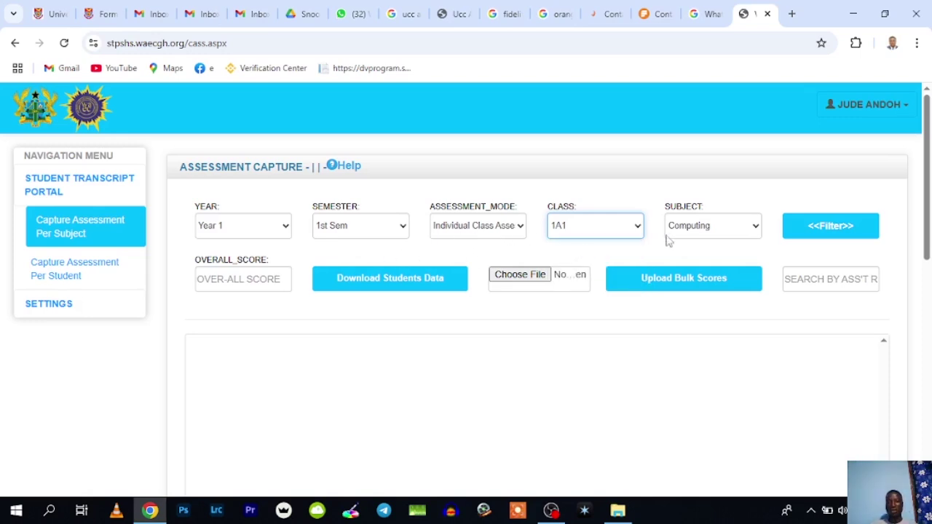
Keep Computing as the subject and set the overall score to 100
{"action": "left_click", "coordinate": [698, 229]}
{"action": "left_click", "coordinate": [699, 230]}
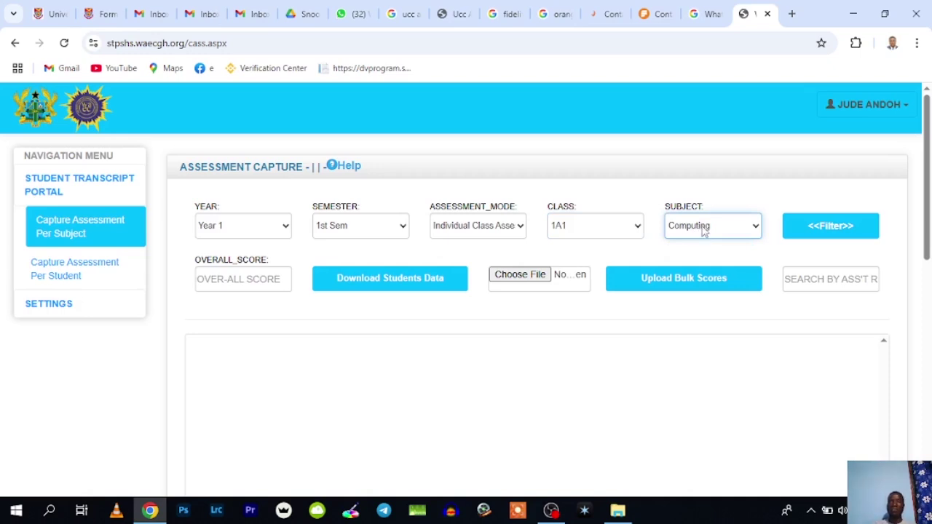
{"action": "left_click", "coordinate": [704, 230]}
{"action": "left_click", "coordinate": [706, 231]}
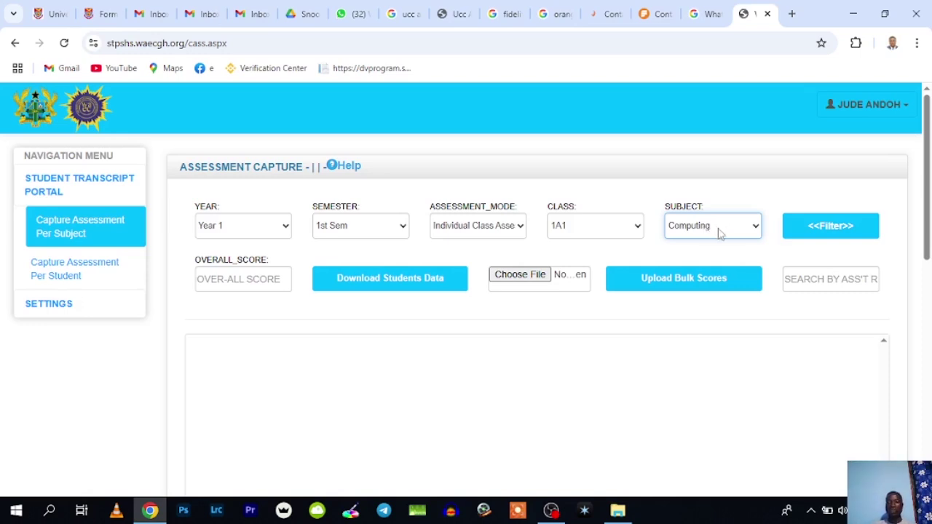
{"action": "left_click", "coordinate": [250, 284]}
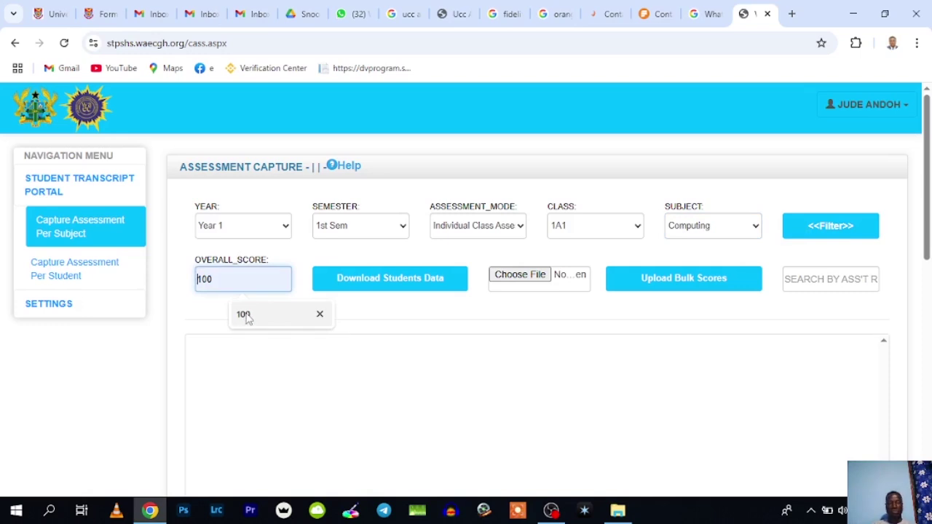
{"action": "left_click", "coordinate": [245, 314]}
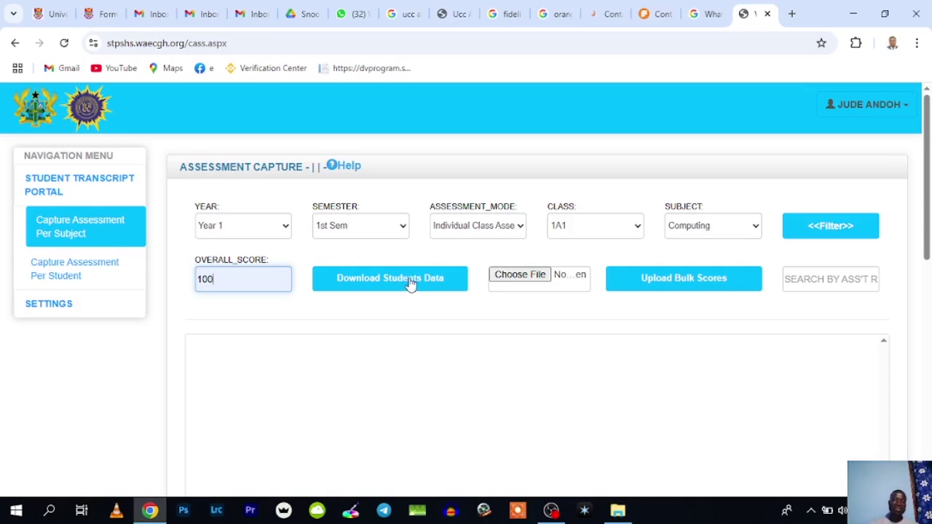
Download the students' data and save it in Documents as 1A1_INDIVIDUAL ASSESSMENT.xlsm
{"action": "left_click", "coordinate": [410, 284]}
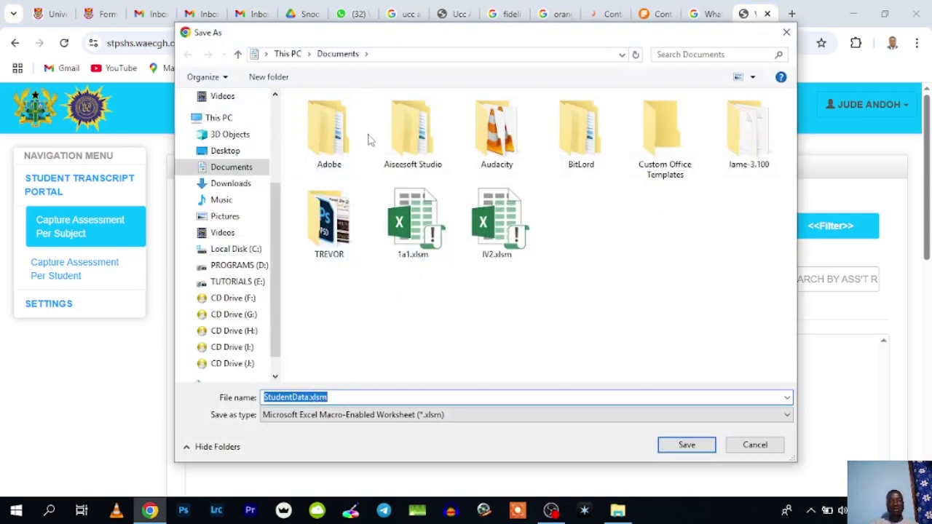
{"action": "mouse_move", "coordinate": [367, 40]}
{"action": "left_mouse_down"}
{"action": "mouse_move", "coordinate": [396, 59]}
{"action": "mouse_move", "coordinate": [354, 44]}
{"action": "left_mouse_up"}
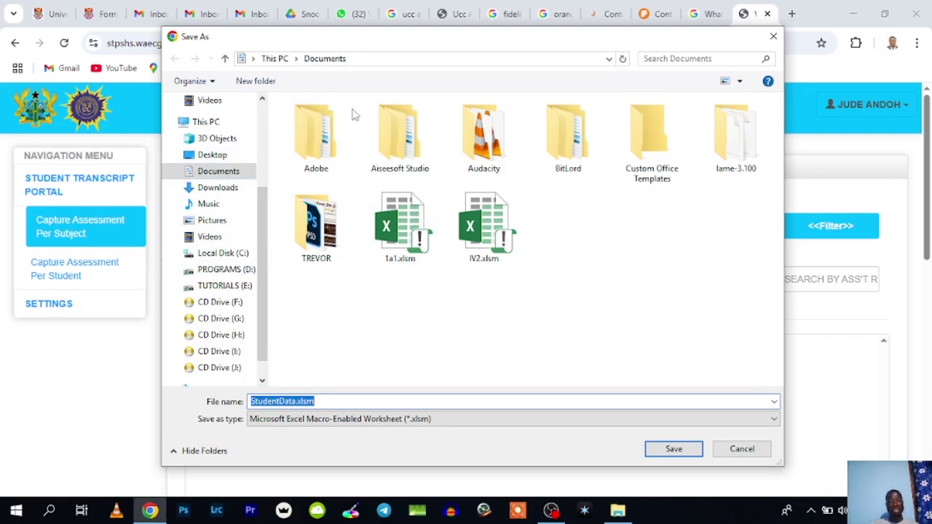
{"action": "left_click", "coordinate": [295, 402]}
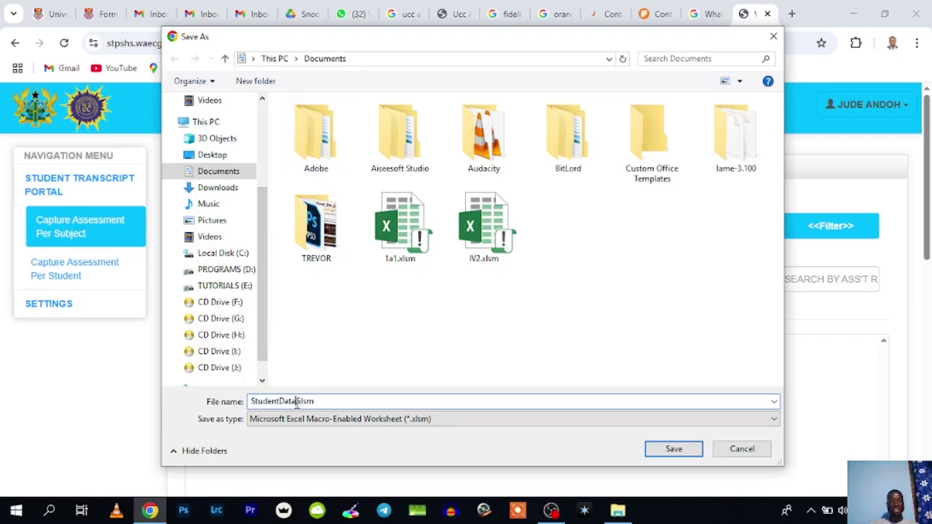
{"action": "left_click_drag", "start_coordinate": [296, 402], "coordinate": [251, 402]}
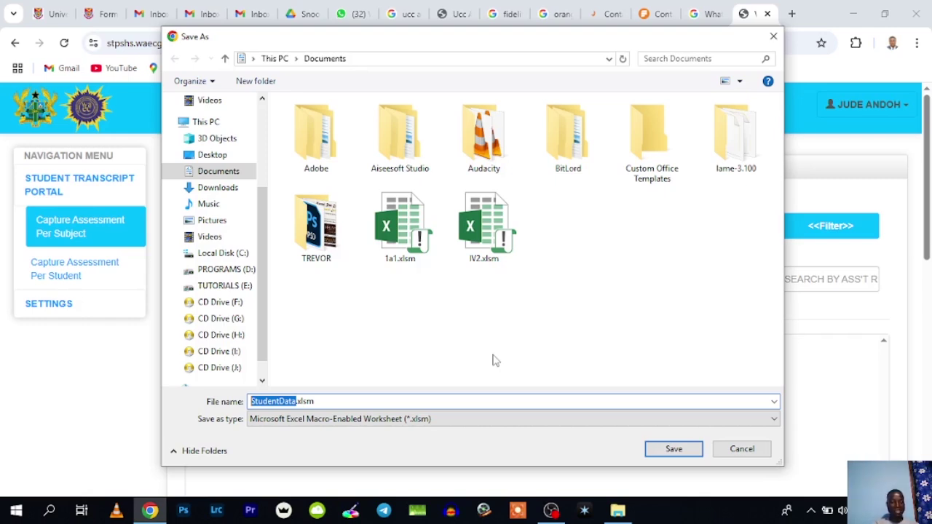
{"action": "type", "text": "1A1_"}
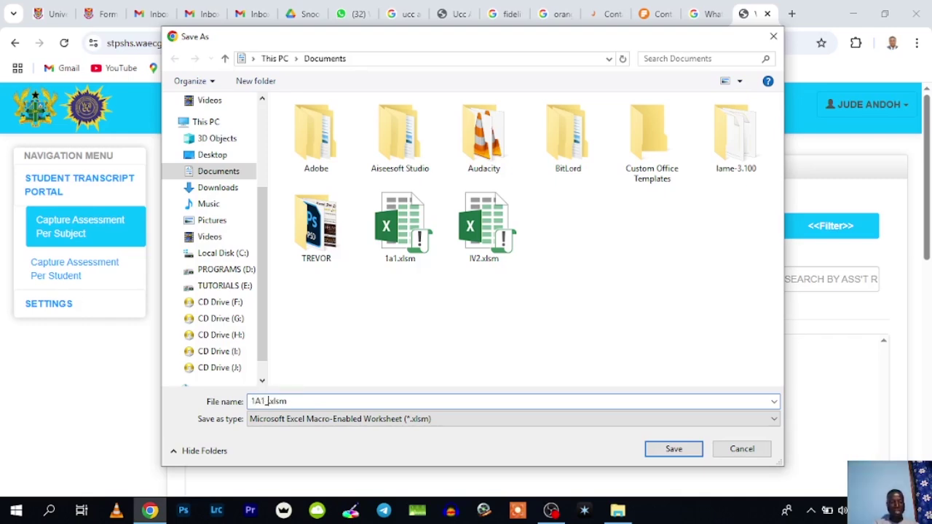
{"action": "type", "text": " INDIVIDUAL ASSESSMENT"}
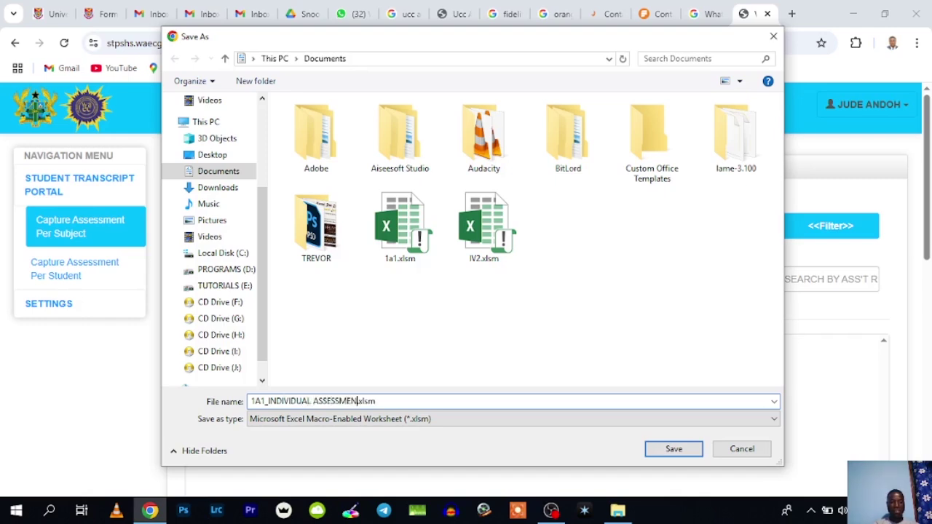
{"action": "left_click", "coordinate": [673, 449]}
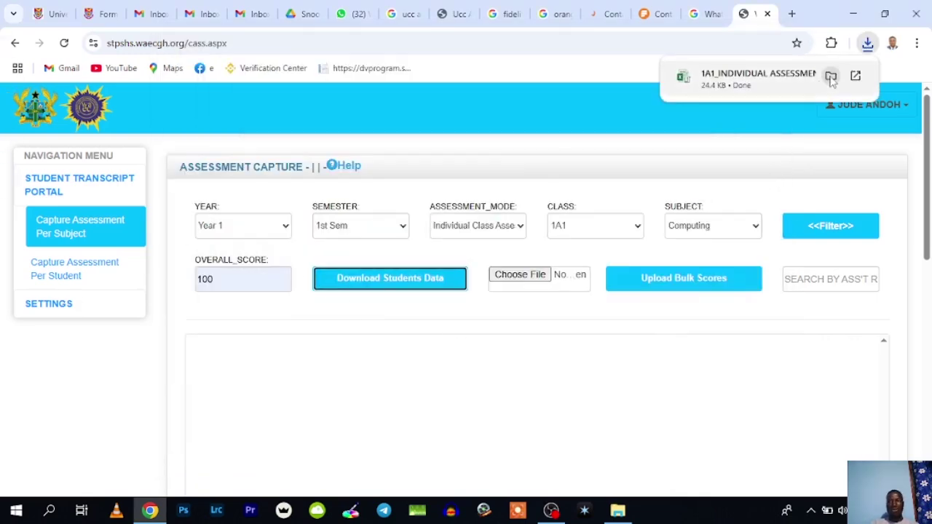
Open the downloaded 1A1_INDIVIDUAL ASSESSMENT.xlsm workbook from its folder in Excel, enabling editing and its macro content
{"action": "left_click", "coordinate": [831, 77]}
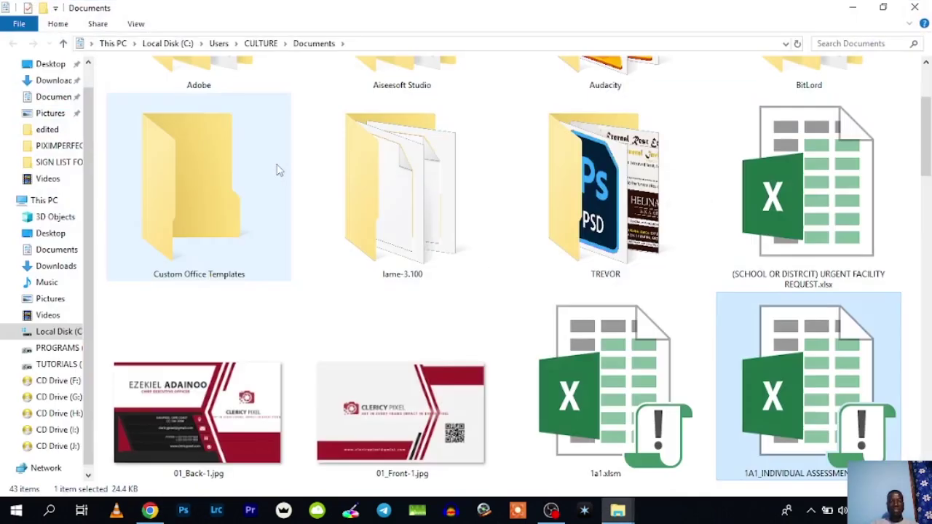
{"action": "double_click", "coordinate": [815, 390]}
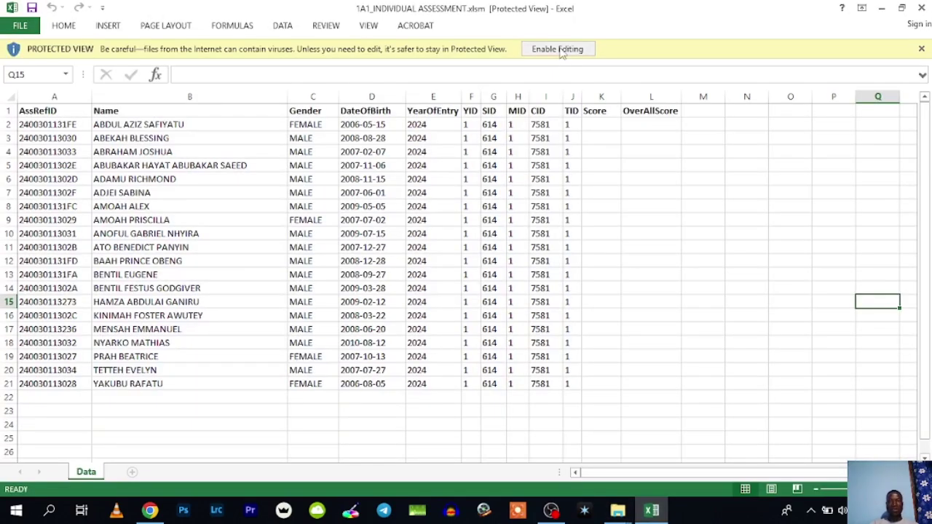
{"action": "left_click", "coordinate": [557, 49]}
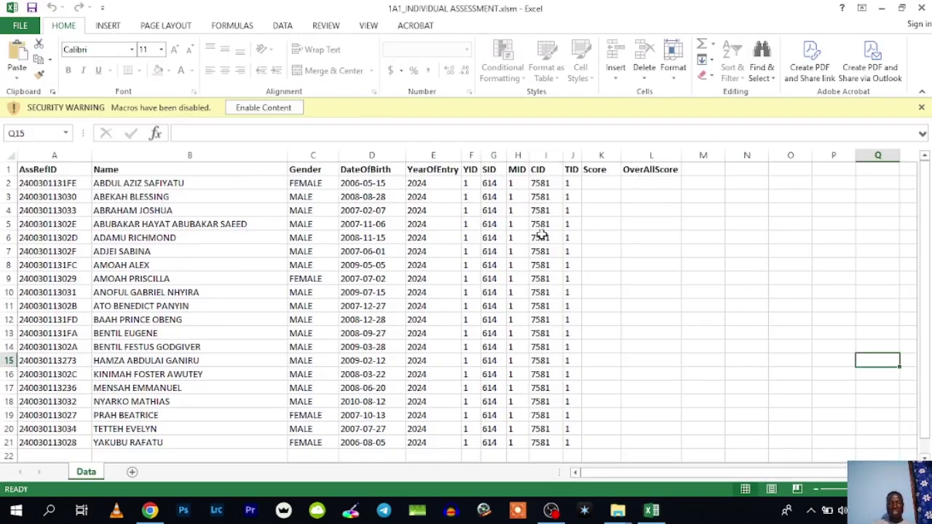
{"action": "left_click", "coordinate": [263, 108]}
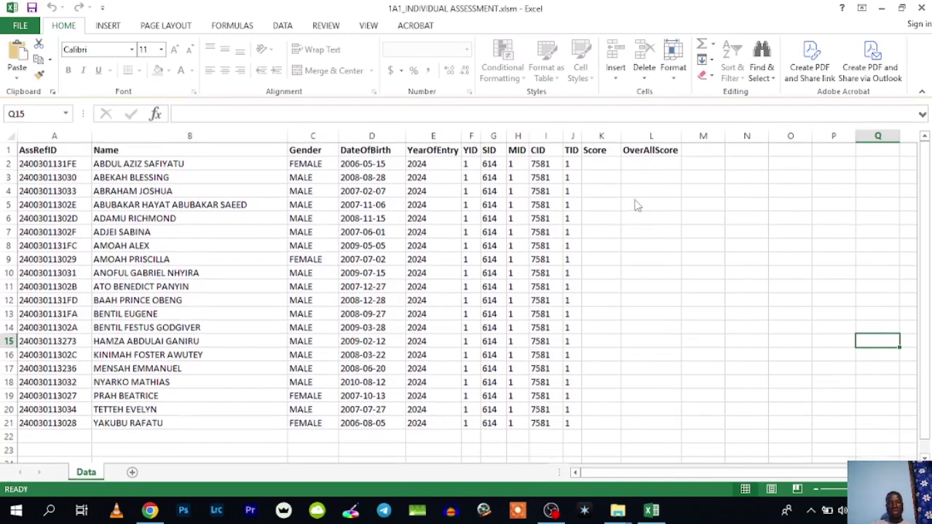
Enter an OverAllScore of 100 for the first student and fill it down through L21
{"action": "left_click", "coordinate": [642, 162]}
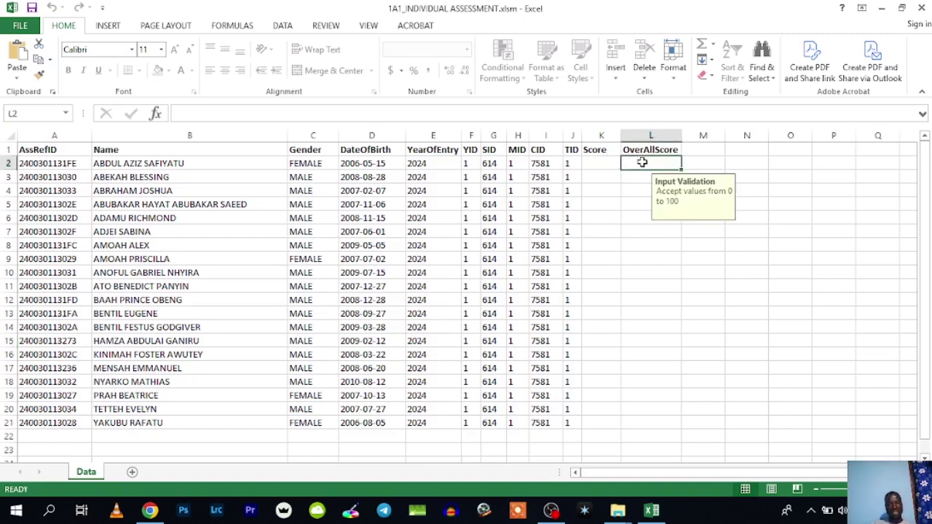
{"action": "type", "text": "100"}
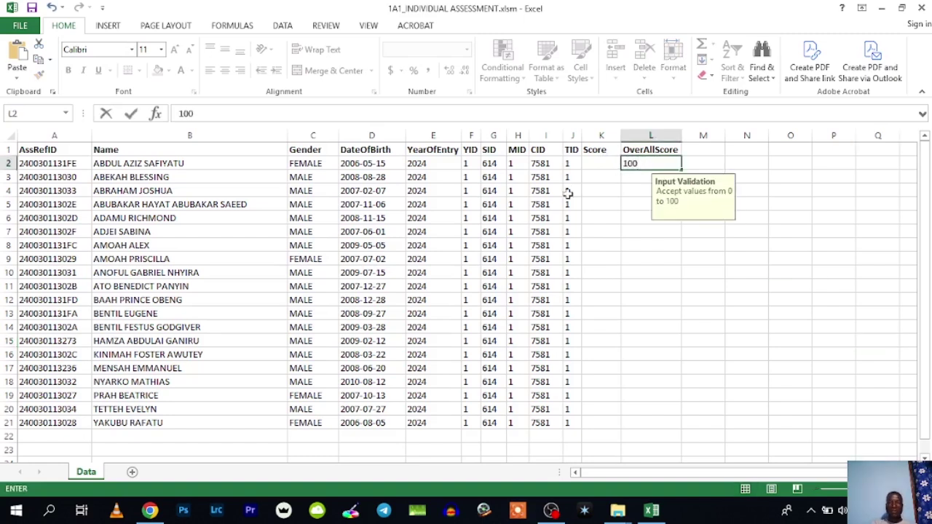
{"action": "left_click", "coordinate": [634, 166]}
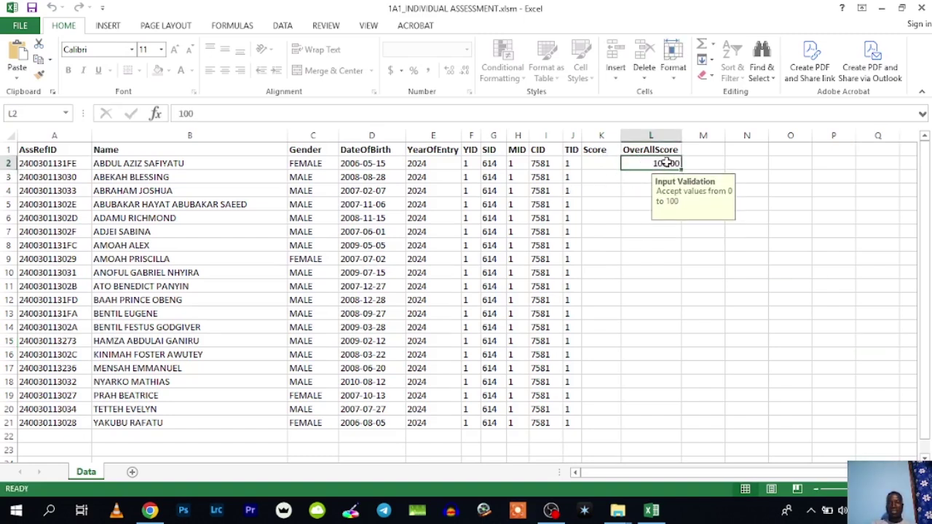
{"action": "left_click_drag", "start_coordinate": [679, 167], "coordinate": [677, 425]}
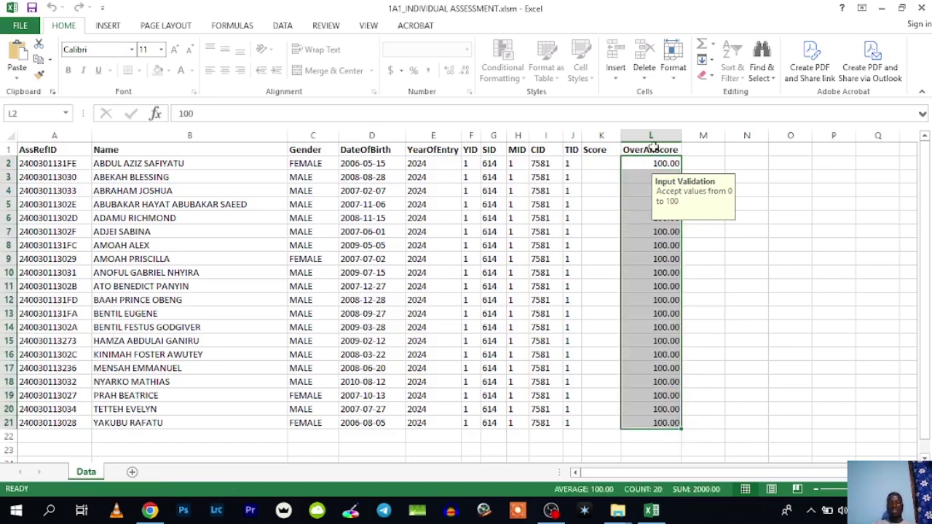
Enter the scores 76, 79, 79, 78 and 80 in the Score column cells K2 to K6
{"action": "left_click", "coordinate": [602, 164]}
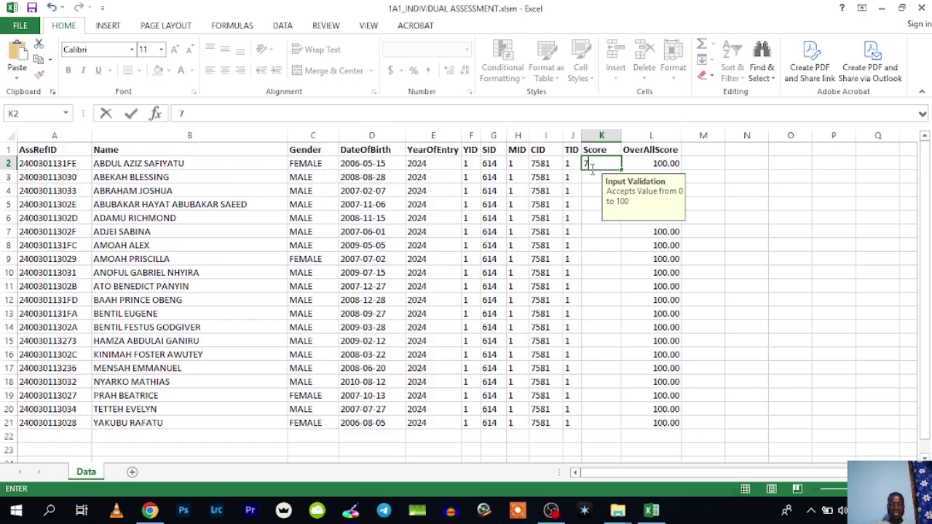
{"action": "type", "text": "76"}
{"action": "key", "text": "Return"}
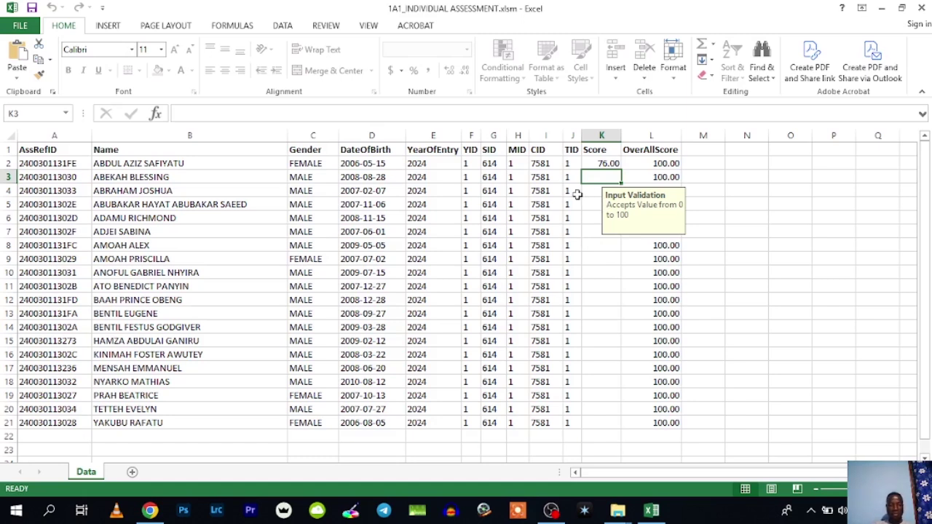
{"action": "type", "text": "79"}
{"action": "left_click", "coordinate": [602, 191]}
{"action": "type", "text": "79"}
{"action": "left_click", "coordinate": [594, 205]}
{"action": "type", "text": "78"}
{"action": "left_click", "coordinate": [593, 219]}
{"action": "type", "text": "80"}
{"action": "left_click", "coordinate": [594, 232]}
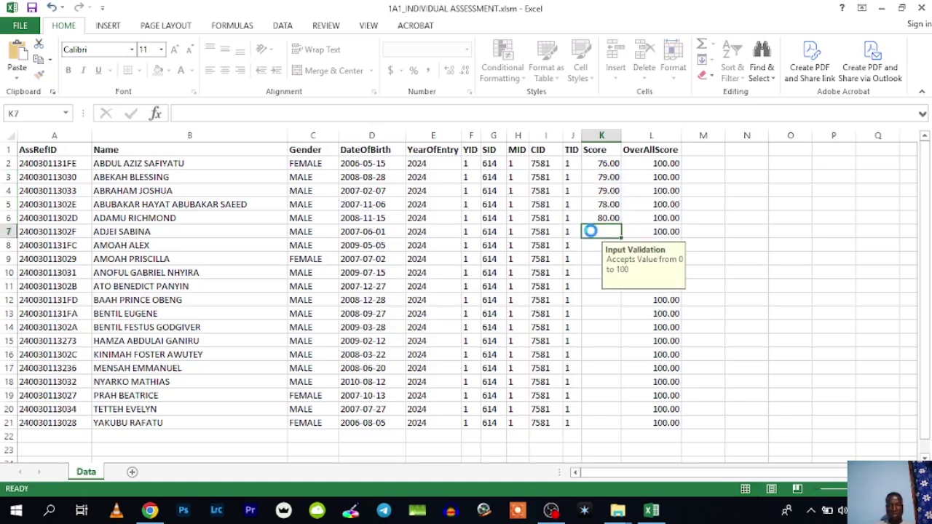
Enter the scores 82, 79, 79, 76, 80 and 81 in cells K7 to K12
{"action": "type", "text": "82"}
{"action": "left_click", "coordinate": [591, 245]}
{"action": "type", "text": "79"}
{"action": "left_click", "coordinate": [590, 258]}
{"action": "type", "text": "79"}
{"action": "left_click", "coordinate": [588, 273]}
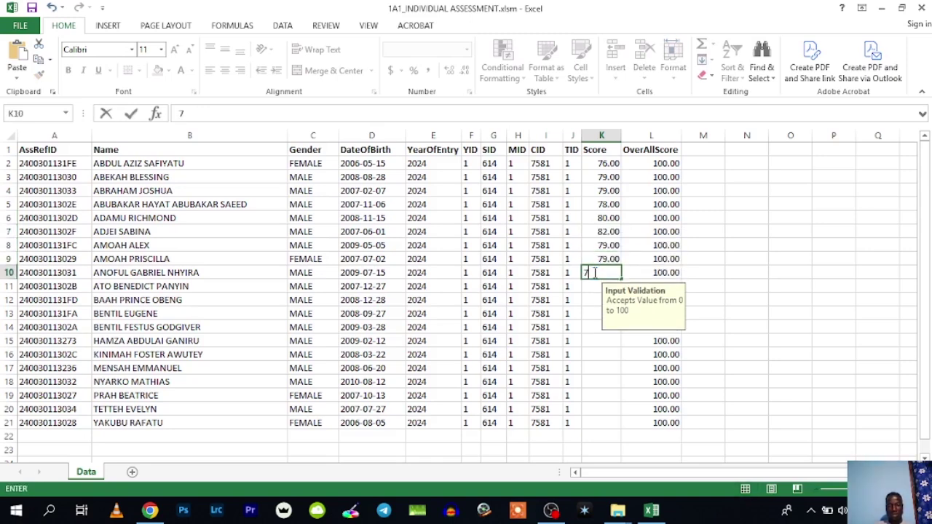
{"action": "type", "text": "76"}
{"action": "left_click", "coordinate": [590, 286]}
{"action": "type", "text": "80"}
{"action": "left_click", "coordinate": [592, 300]}
{"action": "type", "text": "81"}
{"action": "left_click", "coordinate": [593, 313]}
Enter the scores 86, 87, 83, 79, 84 and 84 in cells K13 to K18
{"action": "type", "text": "86"}
{"action": "left_click", "coordinate": [593, 327]}
{"action": "type", "text": "87"}
{"action": "left_click", "coordinate": [591, 341]}
{"action": "type", "text": "83"}
{"action": "left_click", "coordinate": [590, 355]}
{"action": "type", "text": "79"}
{"action": "left_click", "coordinate": [589, 368]}
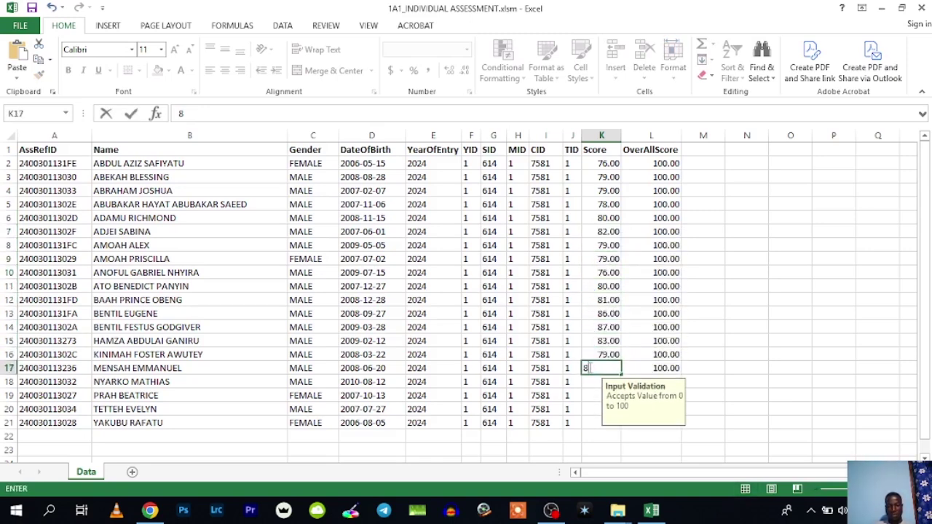
{"action": "type", "text": "4"}
{"action": "key", "text": "Return"}
{"action": "type", "text": "84"}
{"action": "key", "text": "Return"}
Enter the scores 79, 75 and 79 in cells K19 to K21
{"action": "type", "text": "79"}
{"action": "key", "text": "Return"}
{"action": "type", "text": "75"}
{"action": "key", "text": "Return"}
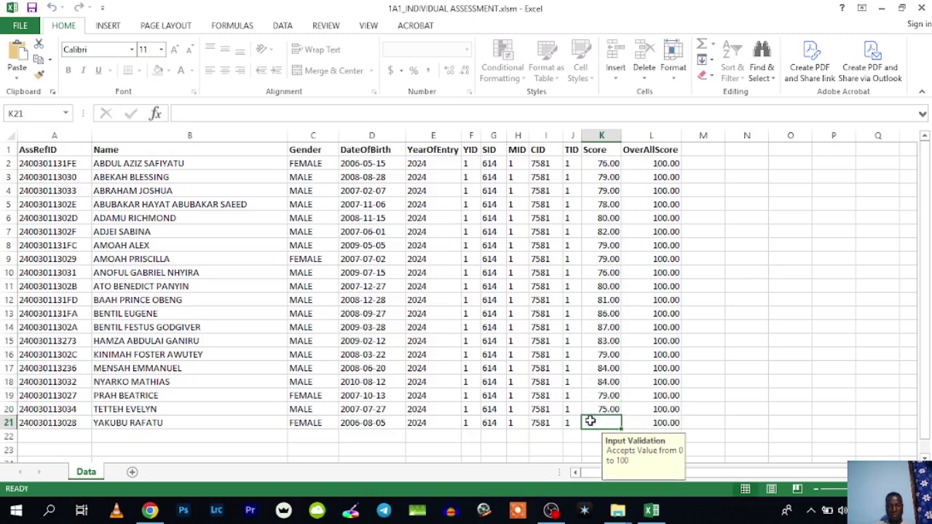
{"action": "type", "text": "79"}
{"action": "key", "text": "Return"}
{"action": "left_click", "coordinate": [20, 24]}
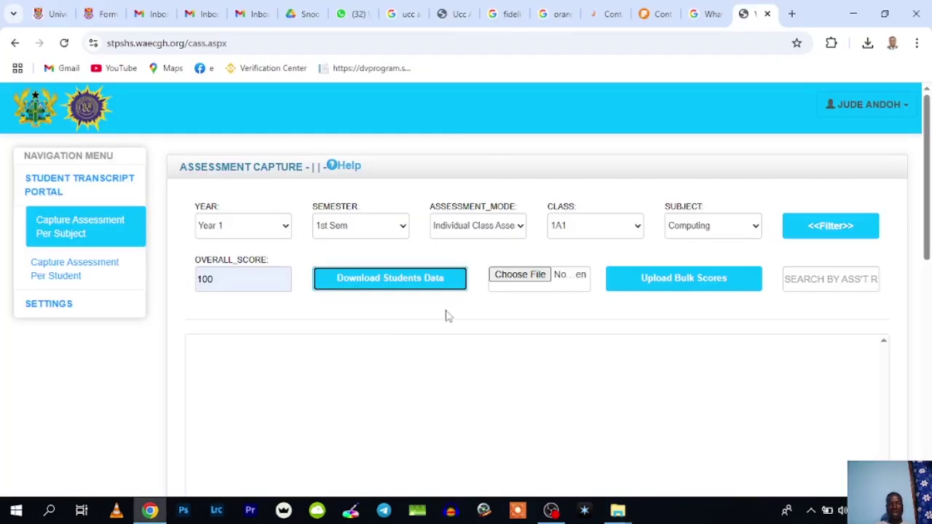
Choose 1A1_INDIVIDUAL ASSESSMENT.xlsm from Documents on the portal's Assessment Capture page and upload its bulk scores
{"action": "left_click", "coordinate": [517, 275]}
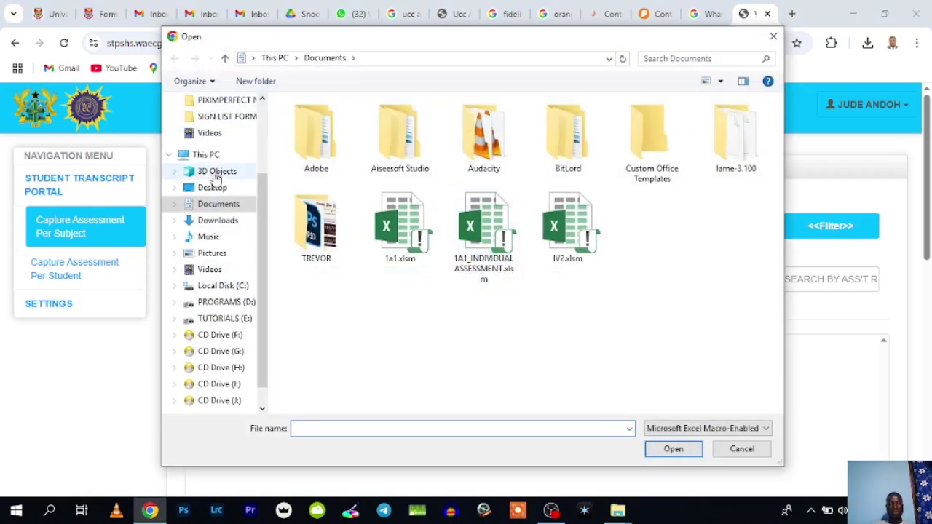
{"action": "left_click", "coordinate": [484, 232]}
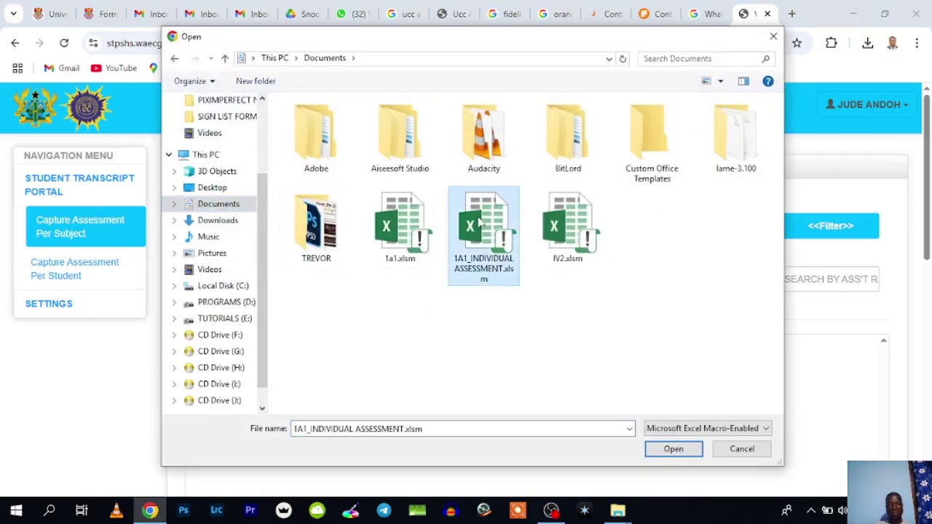
{"action": "double_click", "coordinate": [482, 232]}
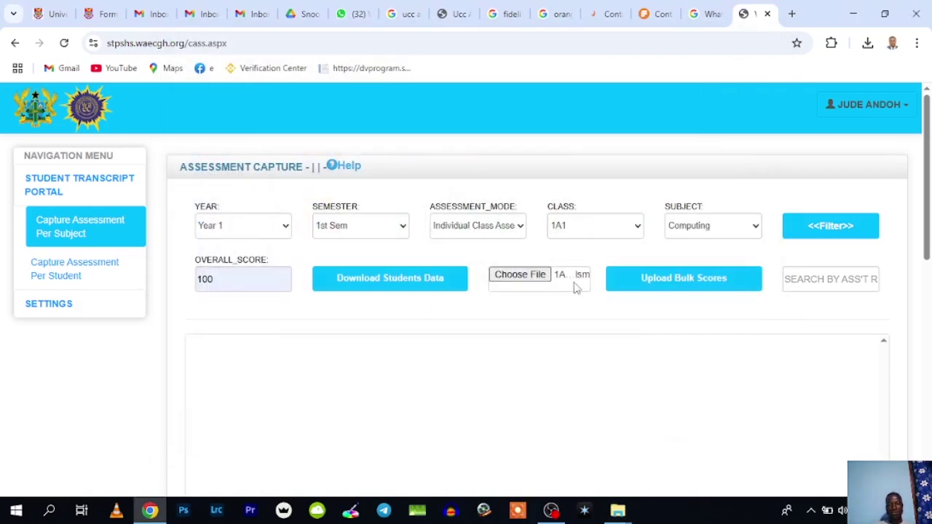
{"action": "left_click", "coordinate": [659, 283]}
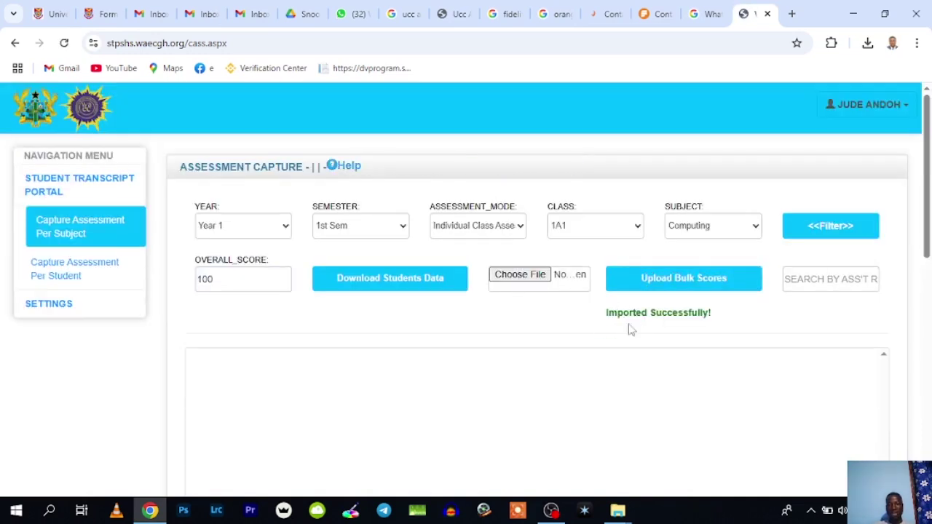
Refresh the table of captured assessments and look through the uploaded student scores
{"action": "scroll", "coordinate": [412, 369], "scroll_direction": "down", "scroll_amount": 5}
{"action": "left_click", "coordinate": [470, 341]}
{"action": "scroll", "coordinate": [397, 364], "scroll_direction": "down", "scroll_amount": 3}
{"action": "scroll", "coordinate": [386, 360], "scroll_direction": "down", "scroll_amount": 1}
{"action": "scroll", "coordinate": [296, 314], "scroll_direction": "up", "scroll_amount": 1}
{"action": "scroll", "coordinate": [485, 328], "scroll_direction": "down", "scroll_amount": 1}
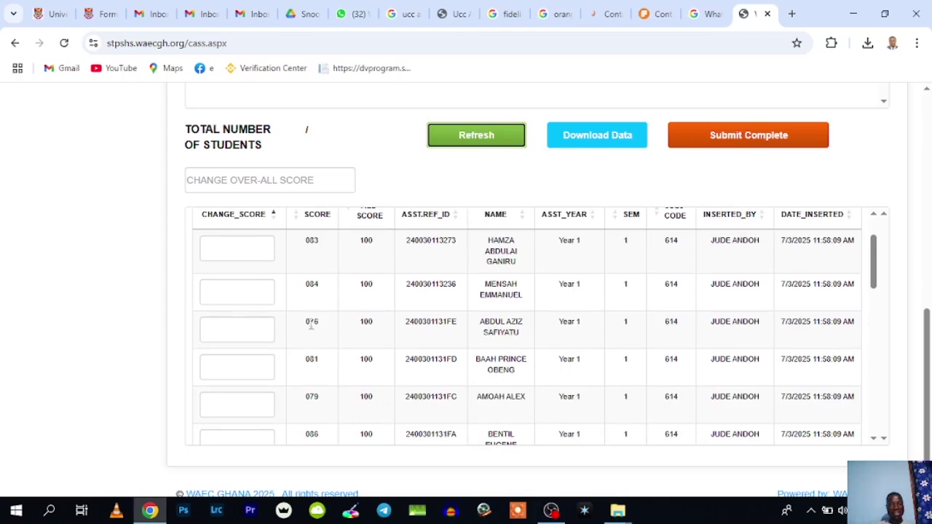
Enter 80 as the changed score for the third listed student and refresh the table
{"action": "left_click", "coordinate": [233, 327]}
{"action": "type", "text": "80"}
{"action": "left_click", "coordinate": [465, 144]}
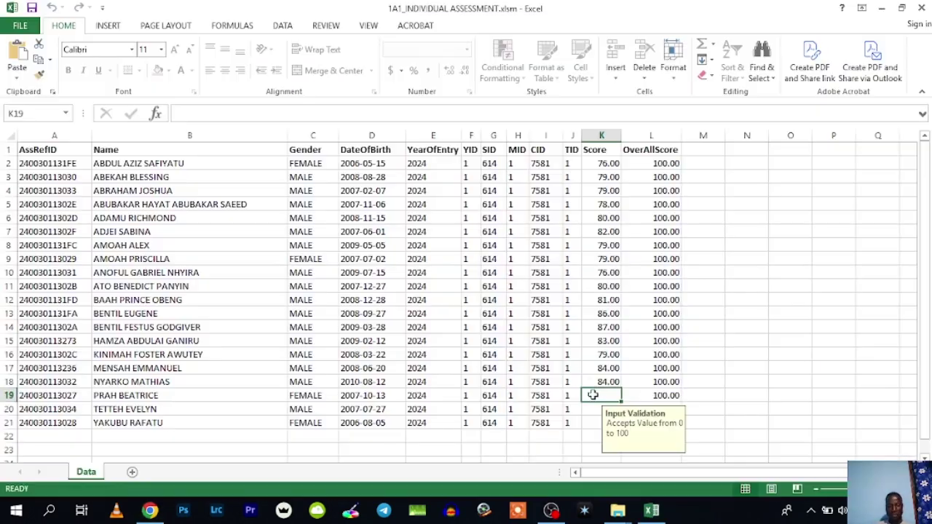
Enter the scores 79, 75 and 76 for the last three students in cells K19 to K21
{"action": "type", "text": "79"}
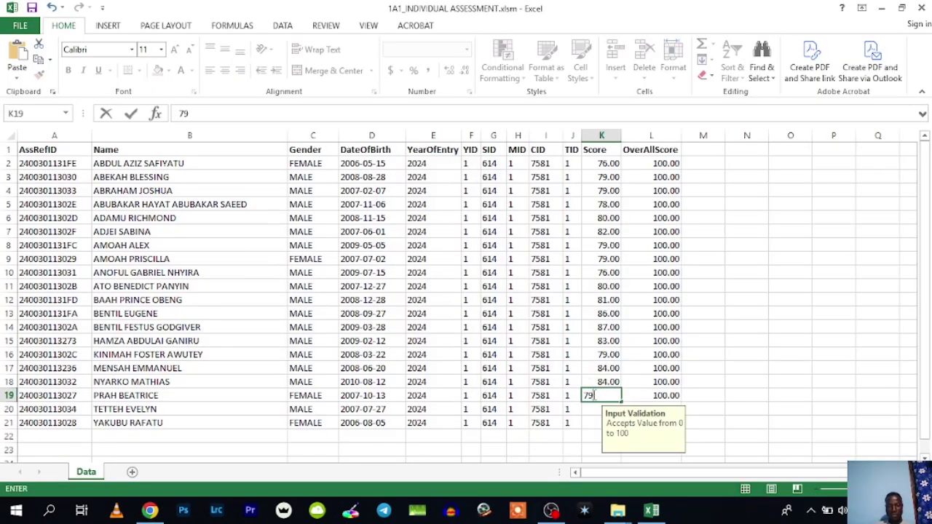
{"action": "key", "text": "Return"}
{"action": "type", "text": "75"}
{"action": "key", "text": "Return"}
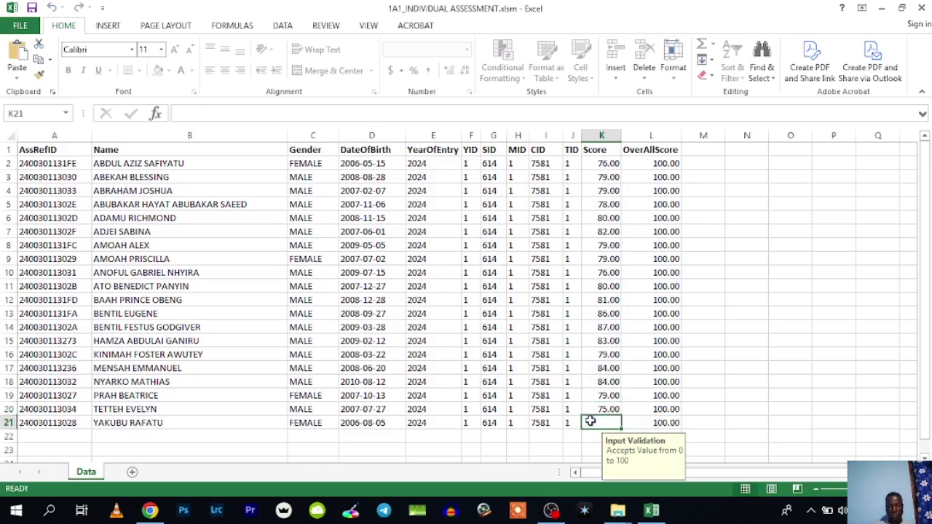
{"action": "type", "text": "7"}
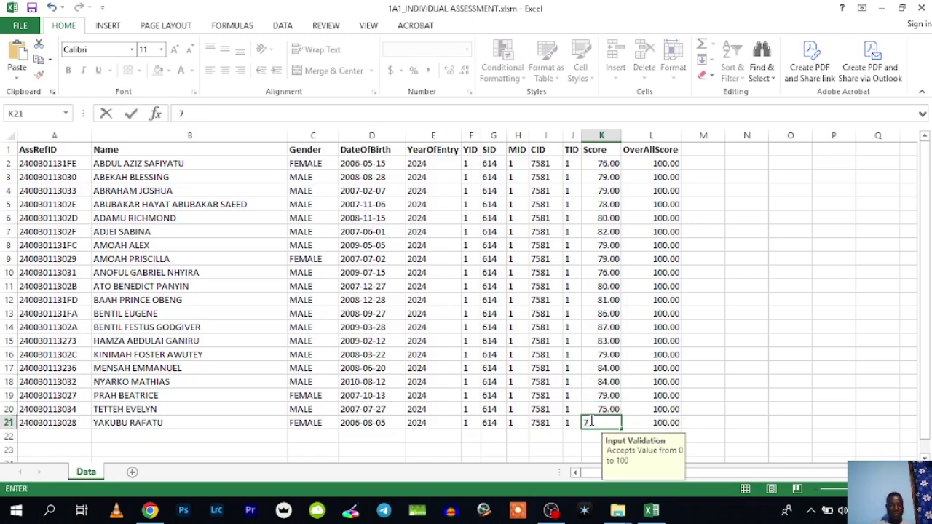
{"action": "type", "text": "6"}
{"action": "key", "text": "Return"}
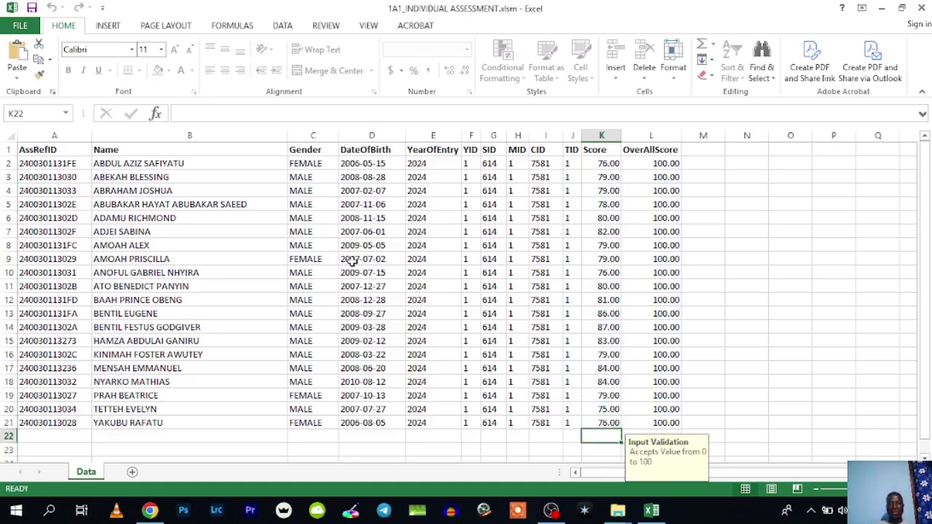
Save the completed 1A1_INDIVIDUAL ASSESSMENT.xlsm workbook and close it
{"action": "left_click", "coordinate": [19, 27]}
{"action": "left_click", "coordinate": [29, 138]}
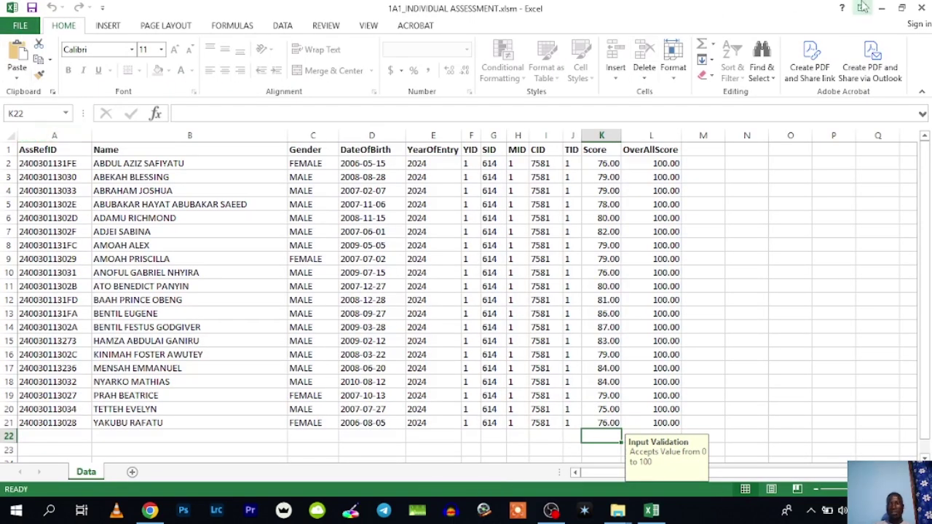
{"action": "left_click", "coordinate": [915, 8]}
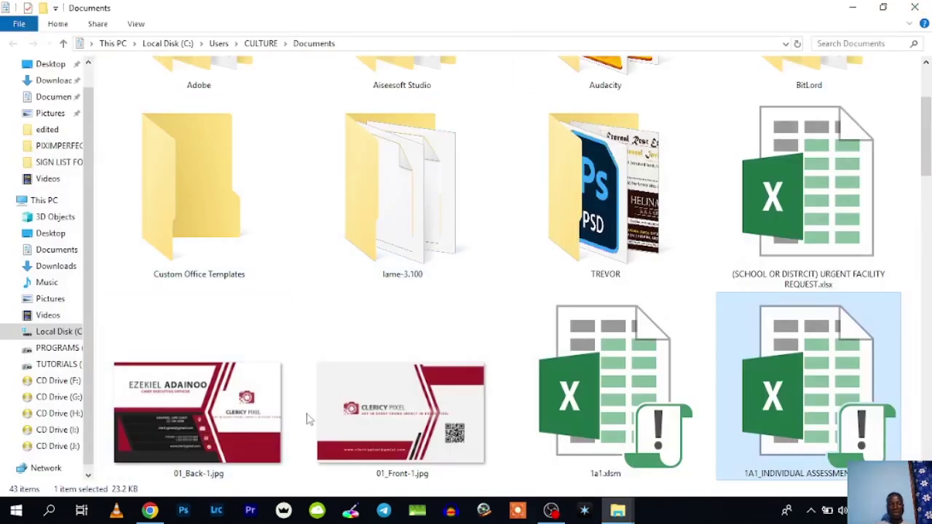
Switch to the portal in Chrome, choose 1A1_INDIVIDUAL ASSESSMENT.xlsm from Documents, and upload its bulk scores
{"action": "left_click", "coordinate": [150, 511]}
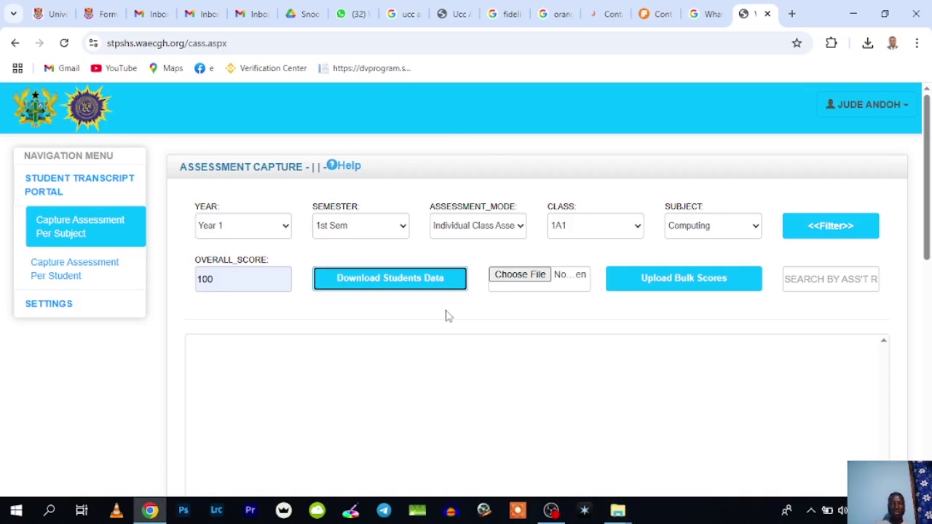
{"action": "left_click", "coordinate": [513, 278]}
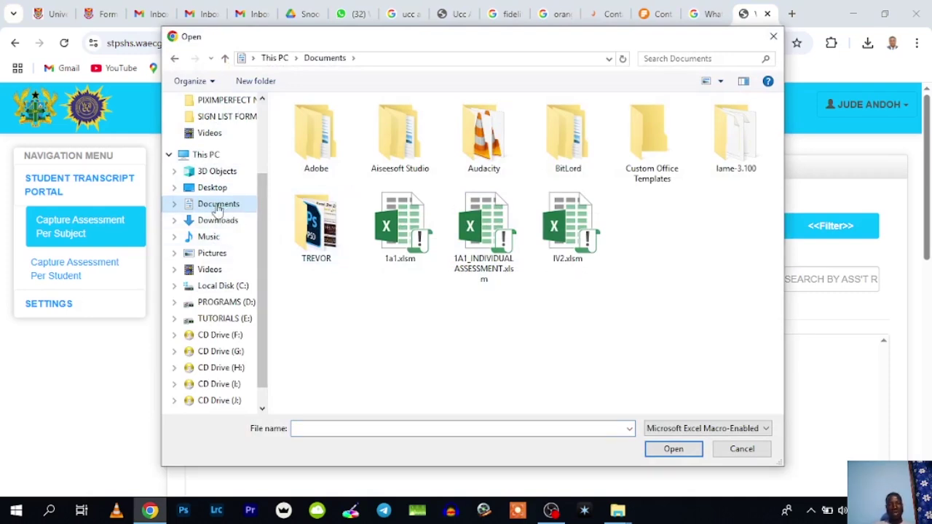
{"action": "left_click", "coordinate": [478, 226]}
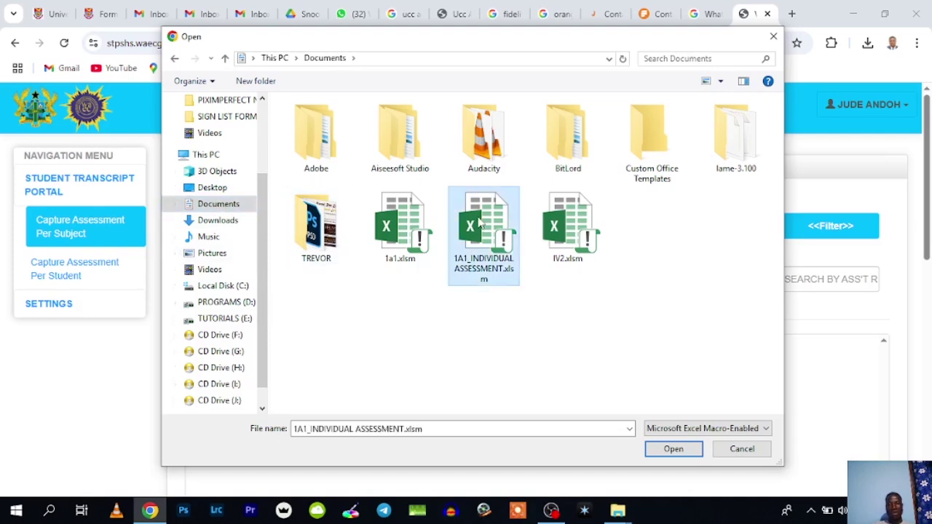
{"action": "left_click", "coordinate": [671, 449]}
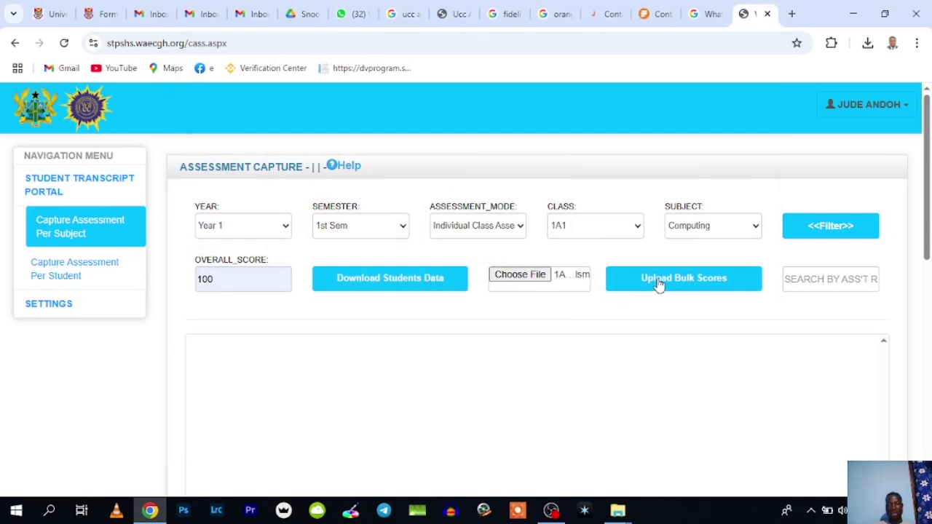
{"action": "left_click", "coordinate": [660, 284]}
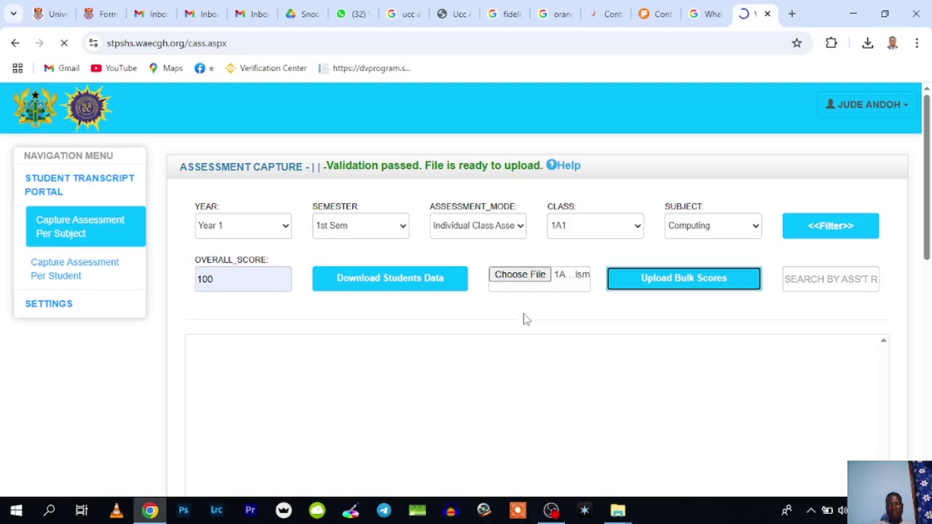
{"action": "scroll", "coordinate": [474, 358], "scroll_direction": "down", "scroll_amount": 5}
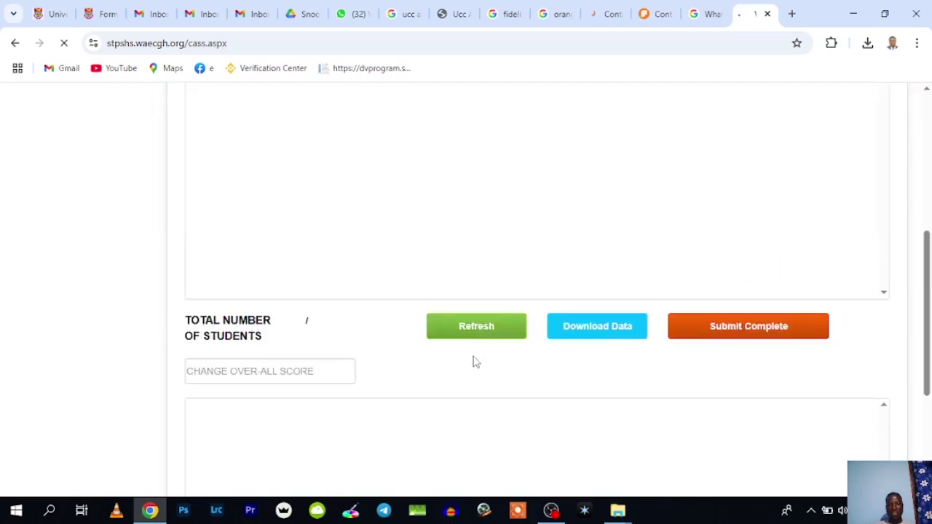
{"action": "scroll", "coordinate": [474, 361], "scroll_direction": "up", "scroll_amount": 6}
{"action": "scroll", "coordinate": [474, 362], "scroll_direction": "down", "scroll_amount": 5}
{"action": "scroll", "coordinate": [471, 345], "scroll_direction": "up", "scroll_amount": 6}
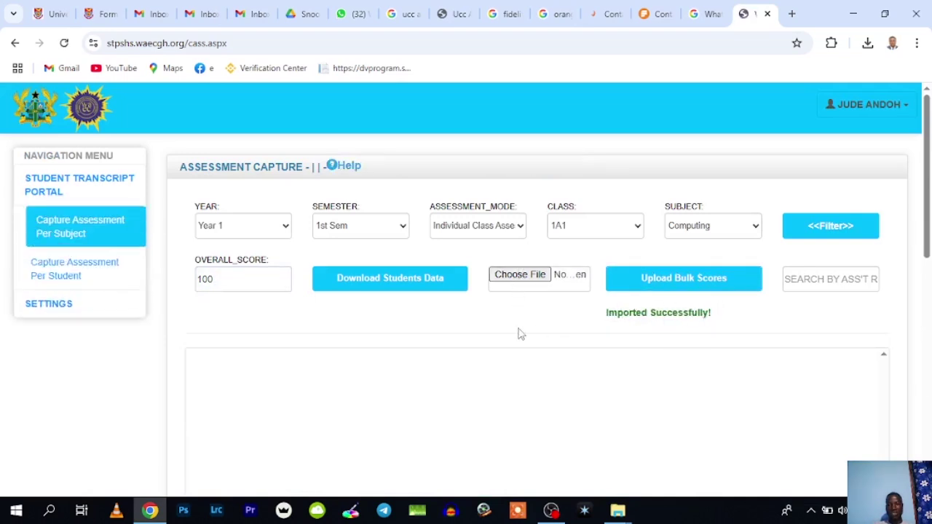
Refresh the captured assessments and review the scores, overall scores and change fields of the listed students
{"action": "scroll", "coordinate": [415, 368], "scroll_direction": "down", "scroll_amount": 1}
{"action": "scroll", "coordinate": [415, 368], "scroll_direction": "down", "scroll_amount": 5}
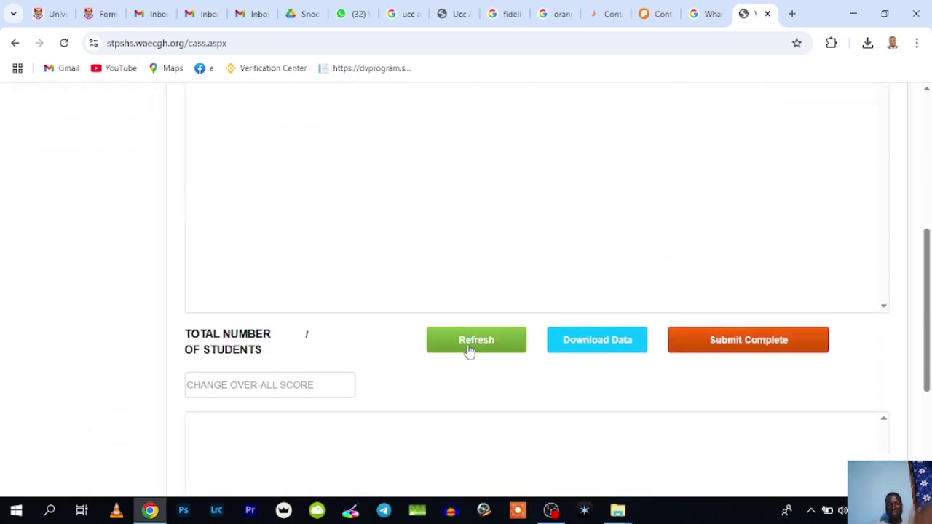
{"action": "left_click", "coordinate": [470, 347]}
{"action": "scroll", "coordinate": [437, 350], "scroll_direction": "down", "scroll_amount": 3}
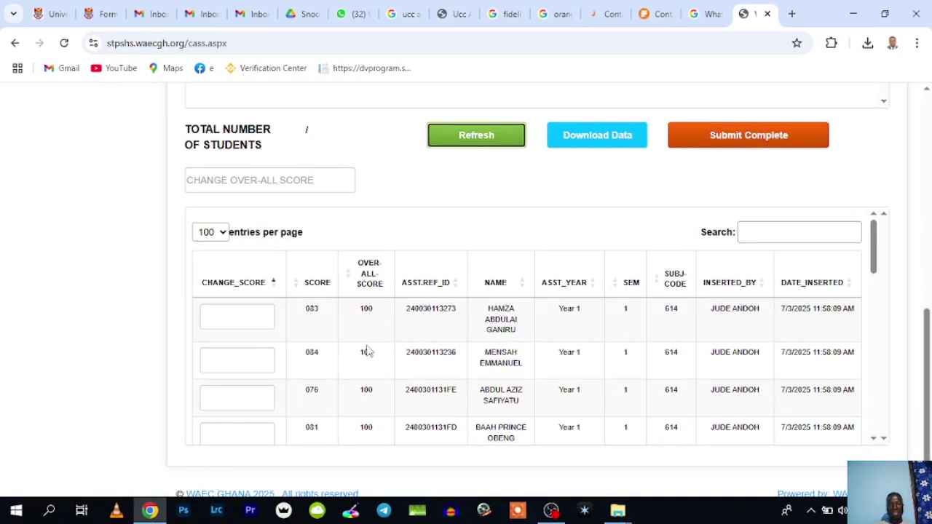
{"action": "scroll", "coordinate": [426, 351], "scroll_direction": "down", "scroll_amount": 1}
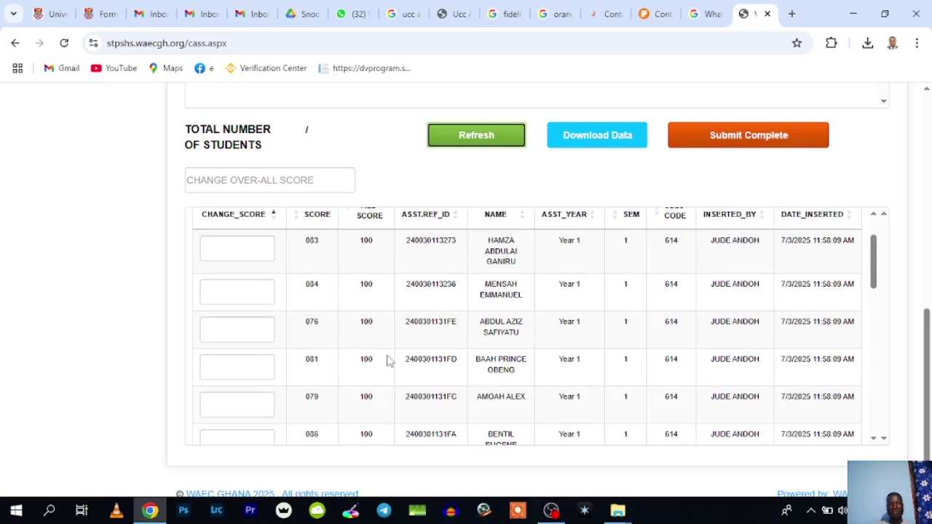
{"action": "scroll", "coordinate": [389, 362], "scroll_direction": "up", "scroll_amount": 1}
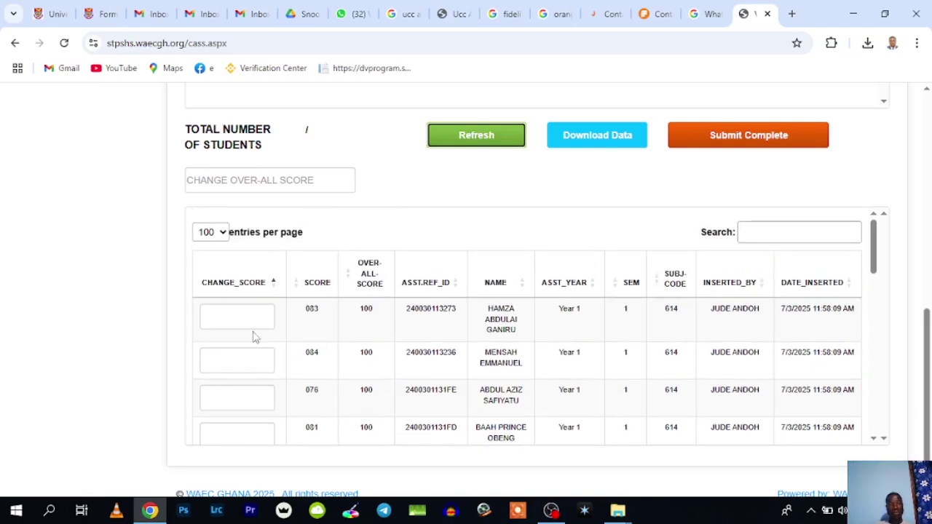
{"action": "scroll", "coordinate": [325, 350], "scroll_direction": "down", "scroll_amount": 1}
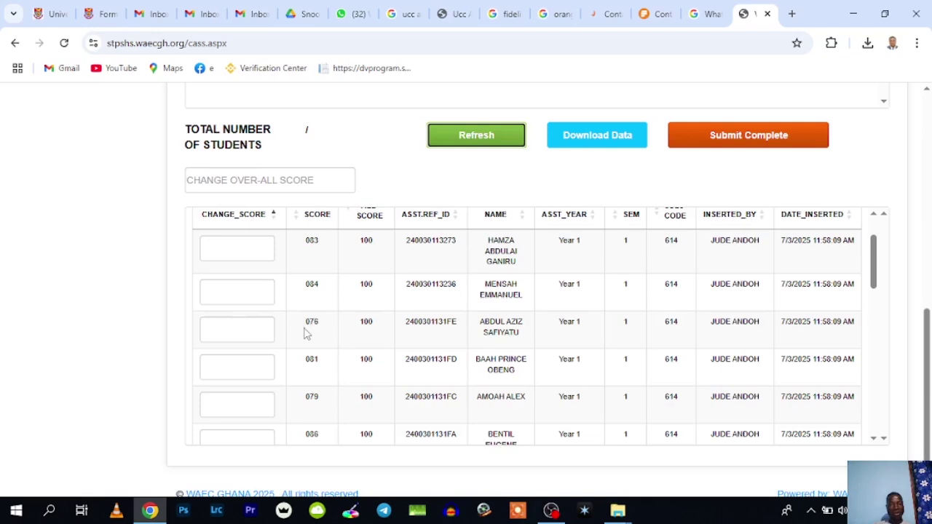
Change the score of the third listed student to 80 and refresh the captured assessments
{"action": "left_click", "coordinate": [233, 326]}
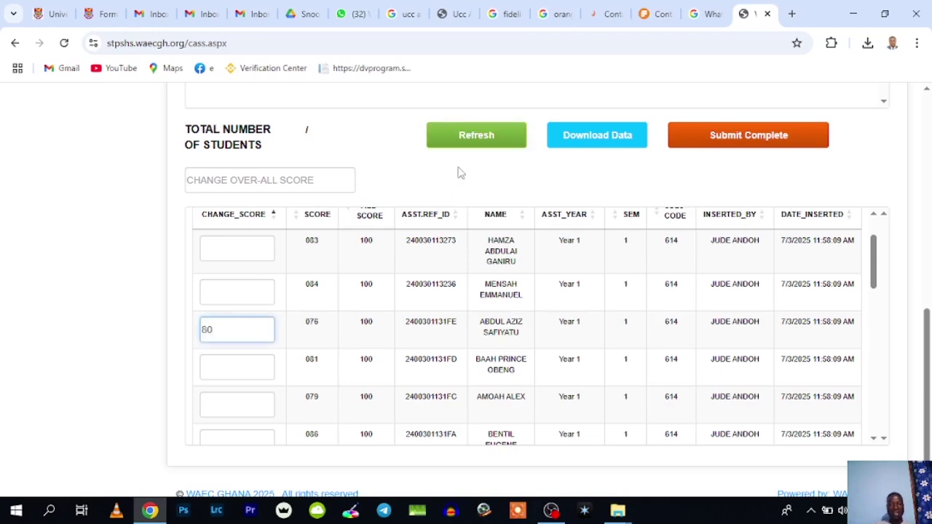
{"action": "left_click", "coordinate": [469, 140]}
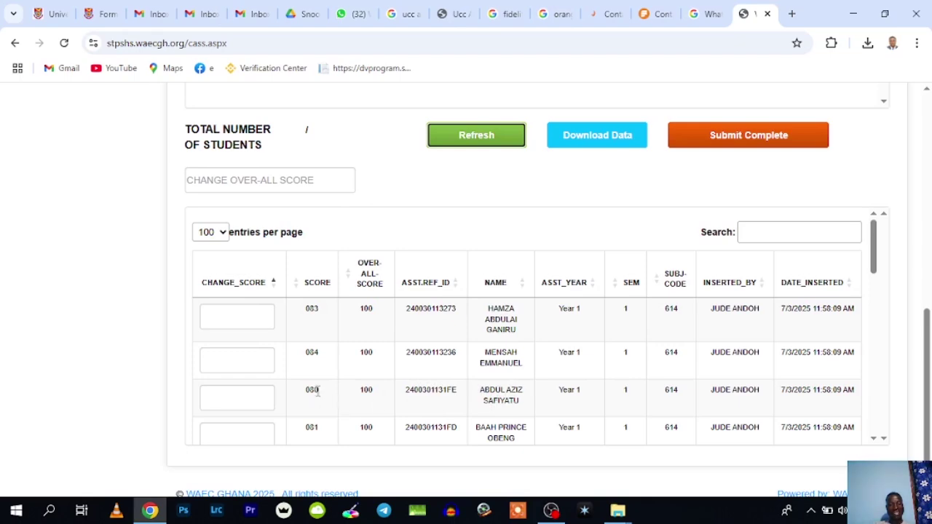
Review the full list of captured 1A1 Computing scores, the assessment filter settings and the download and submission options
{"action": "scroll", "coordinate": [410, 387], "scroll_direction": "down", "scroll_amount": 10}
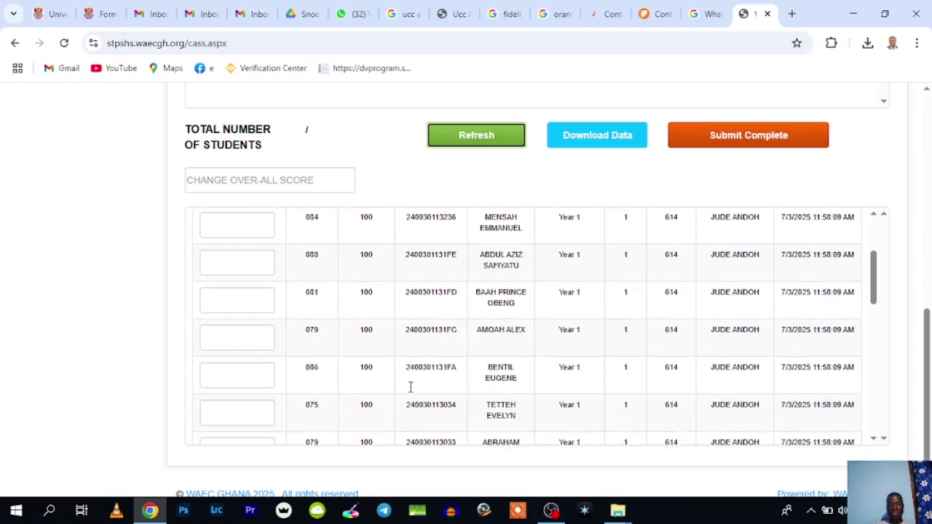
{"action": "scroll", "coordinate": [406, 396], "scroll_direction": "down", "scroll_amount": 3}
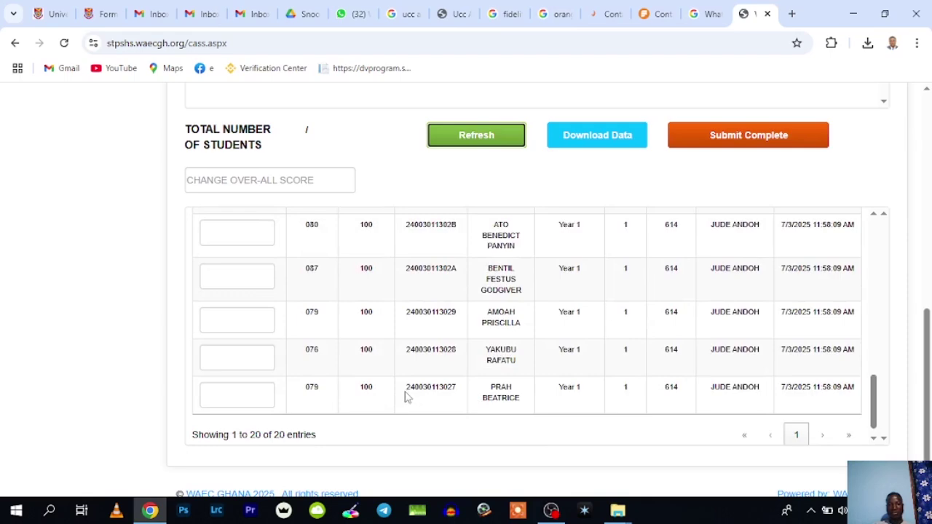
{"action": "scroll", "coordinate": [407, 396], "scroll_direction": "up", "scroll_amount": 12}
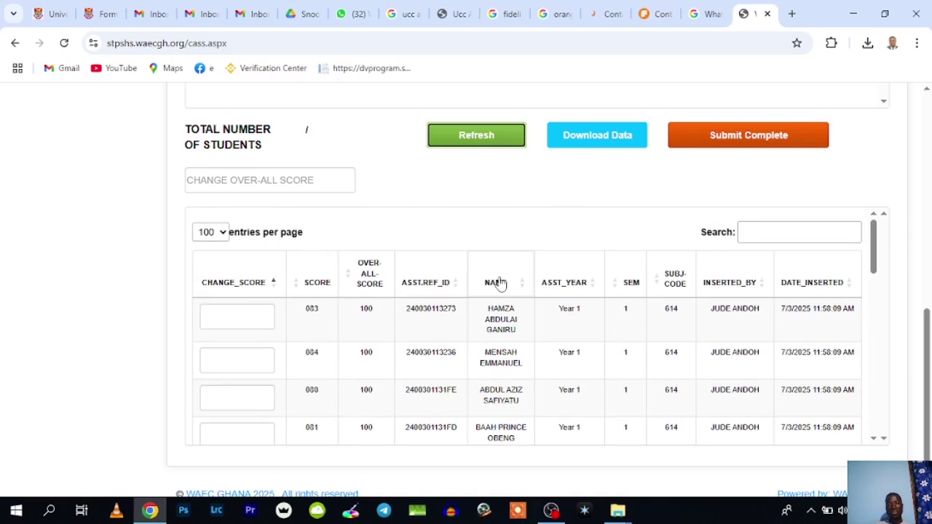
{"action": "scroll", "coordinate": [500, 285], "scroll_direction": "up", "scroll_amount": 4}
{"action": "scroll", "coordinate": [512, 269], "scroll_direction": "up", "scroll_amount": 5}
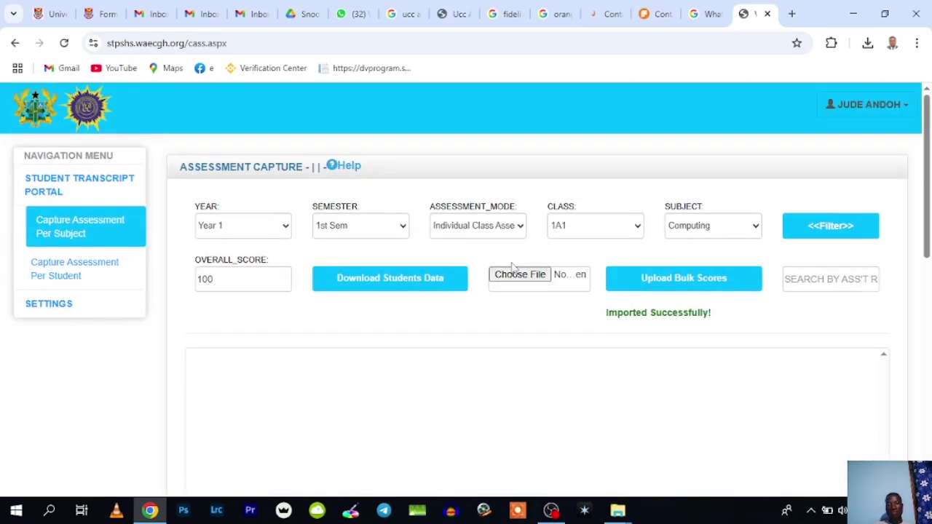
{"action": "scroll", "coordinate": [500, 296], "scroll_direction": "down", "scroll_amount": 6}
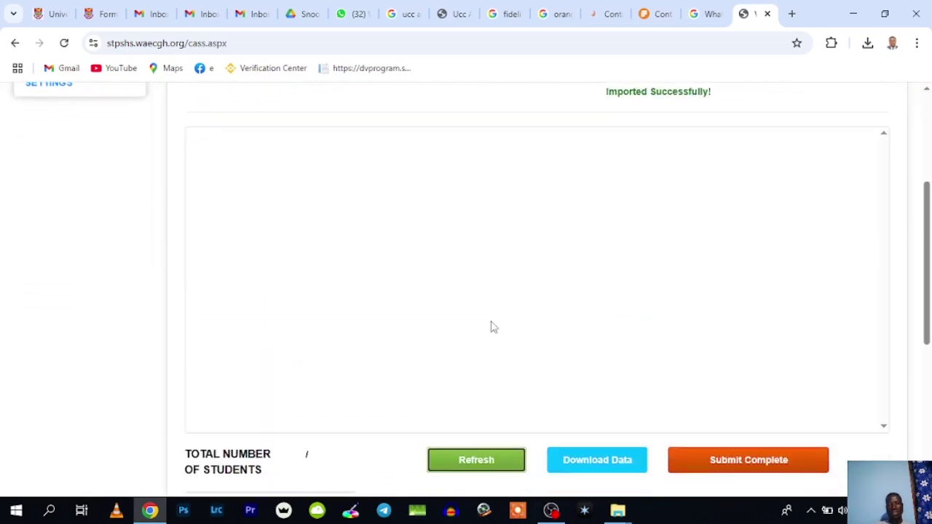
{"action": "scroll", "coordinate": [393, 380], "scroll_direction": "down", "scroll_amount": 10}
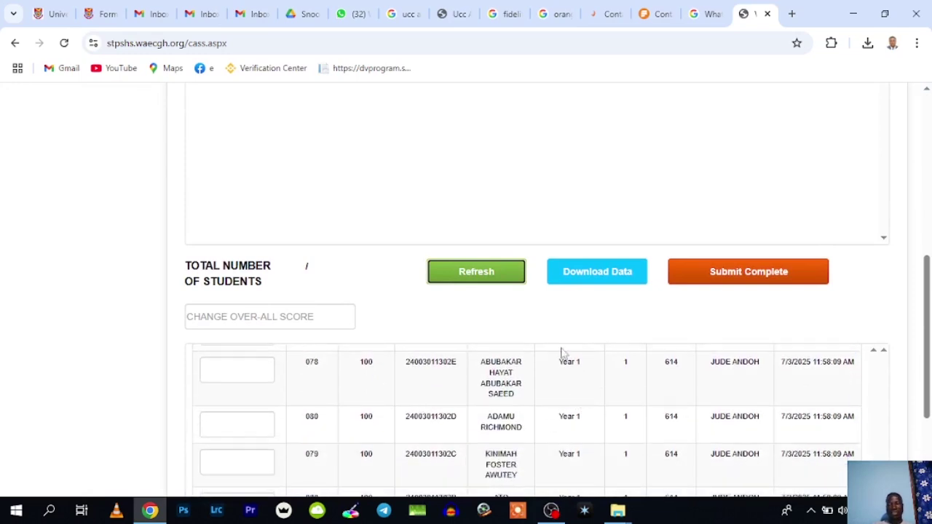
{"action": "scroll", "coordinate": [467, 324], "scroll_direction": "up", "scroll_amount": 1}
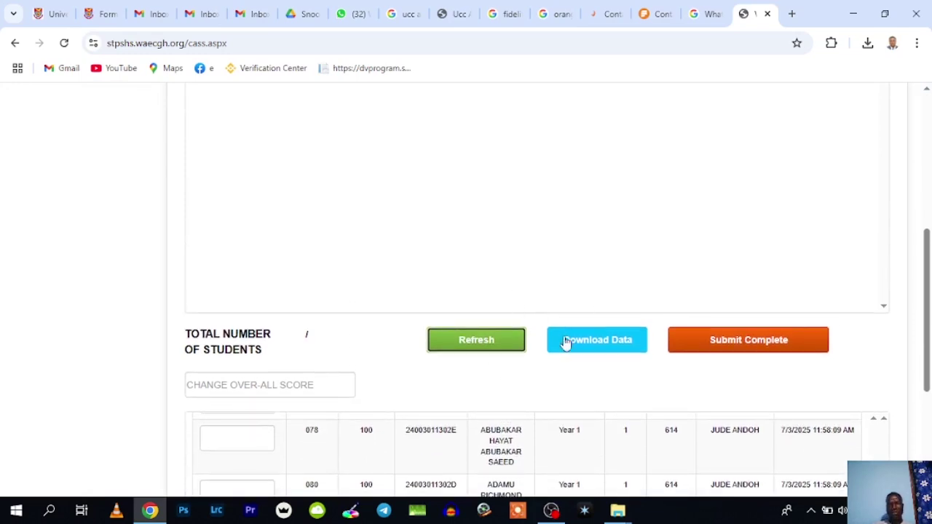